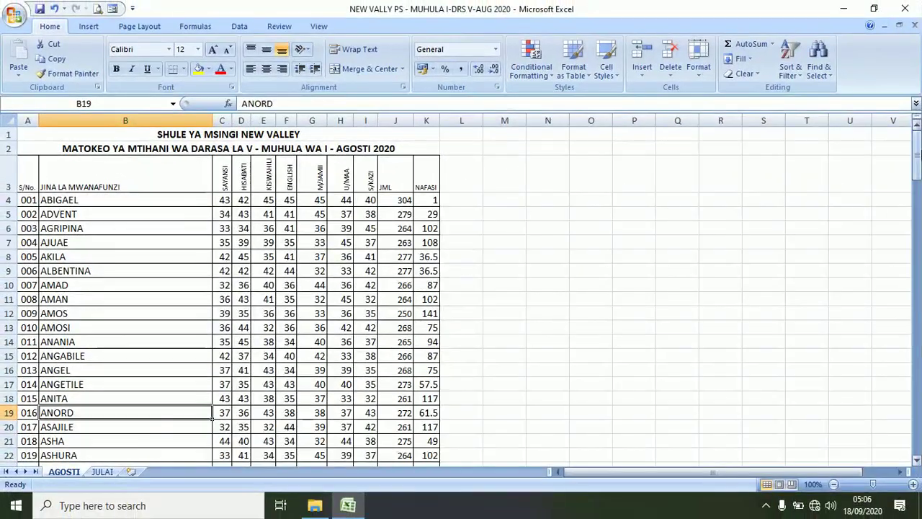
# Check the JULAI sheet, then on AGOSTI enter the multiplier 2 in cell M2.
pyautogui.moveTo(918, 150)
pyautogui.mouseDown()
pyautogui.moveTo(916, 425)
pyautogui.moveTo(909, 209)
pyautogui.mouseUp()
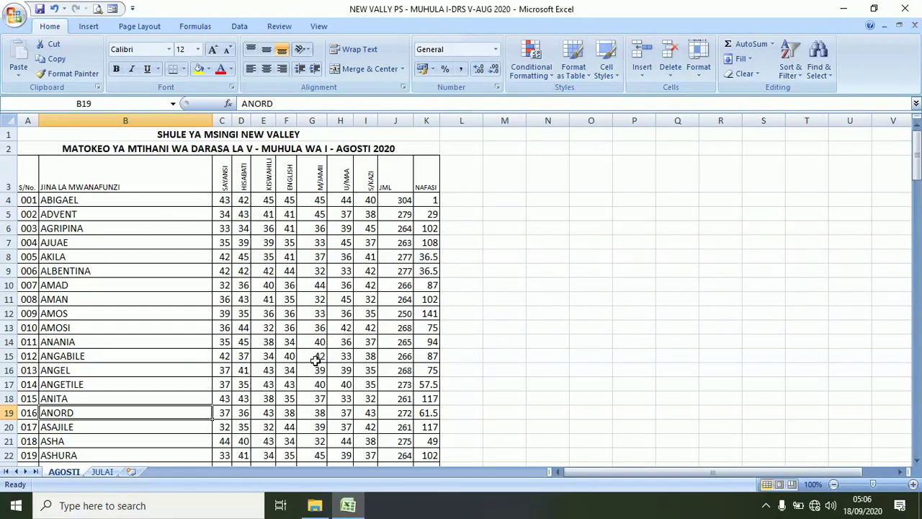
pyautogui.click(102, 472)
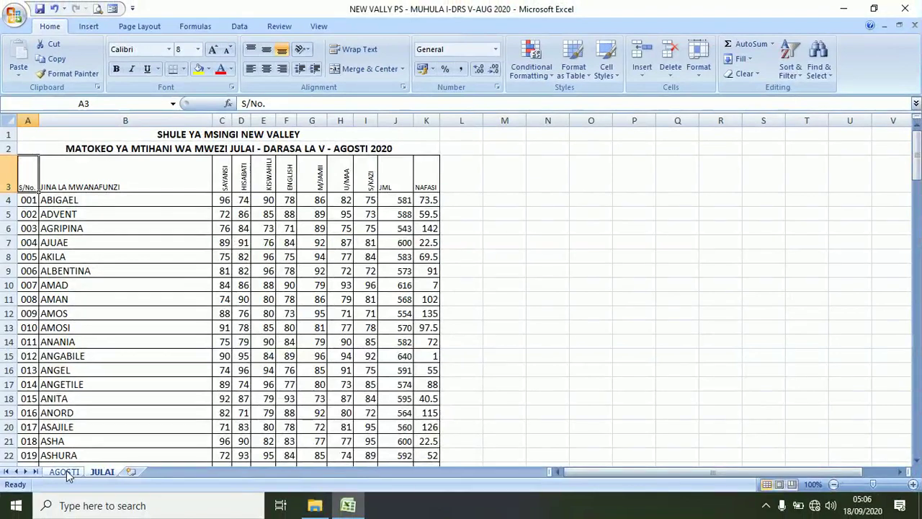
pyautogui.click(67, 472)
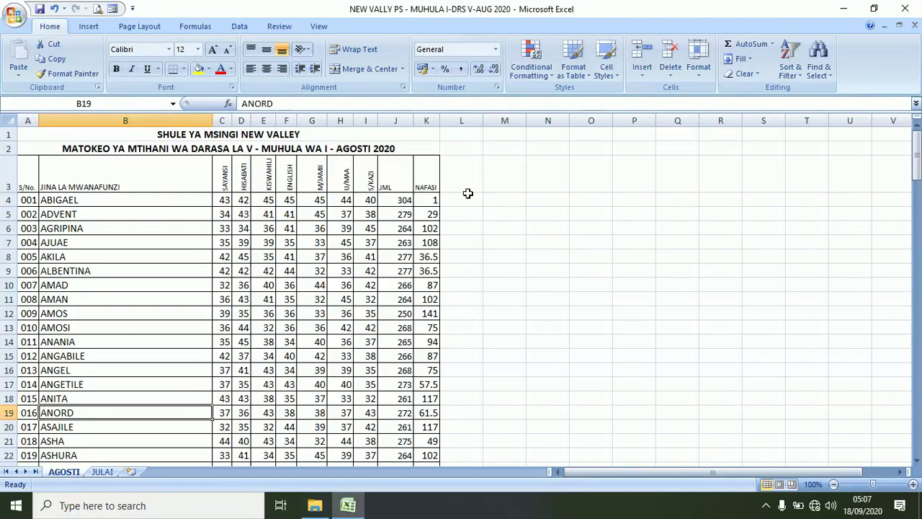
pyautogui.click(500, 148)
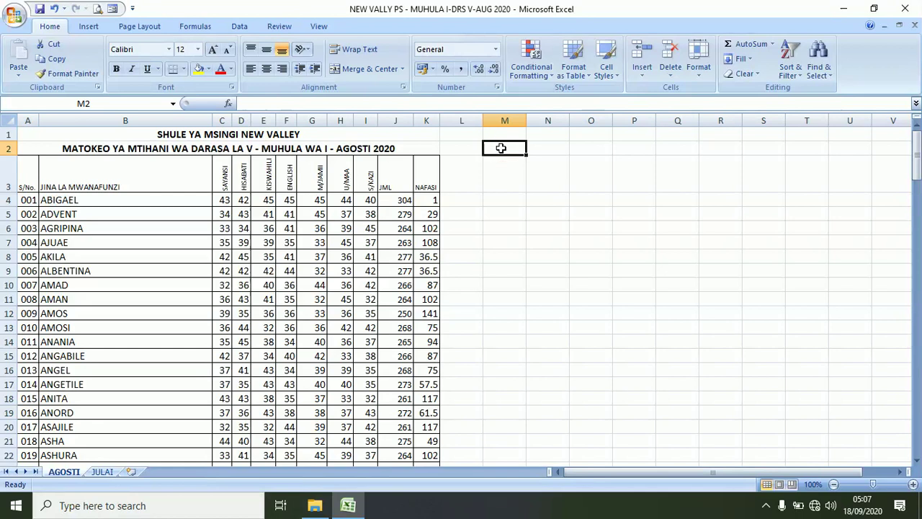
pyautogui.write('2')
pyautogui.press('Return')
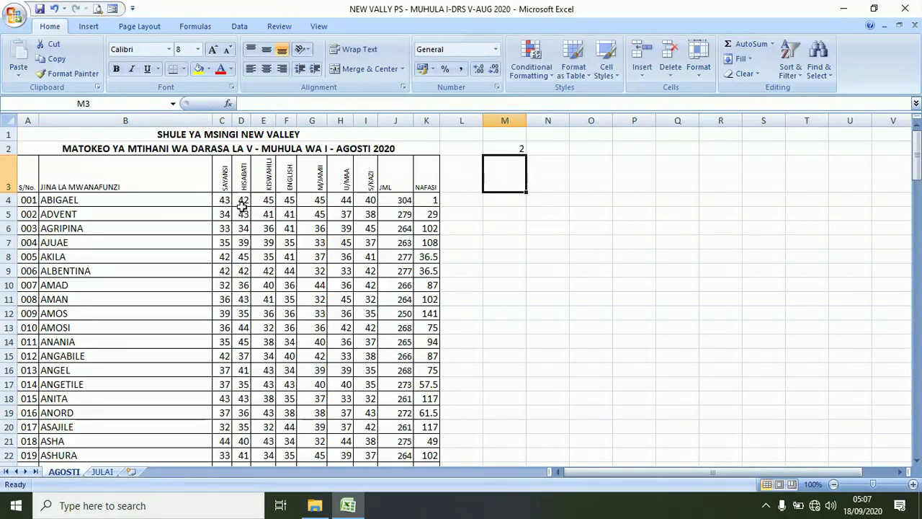
# Enter =C4*$M$2 in M4 so ABIGAEL's SAYANSI mark doubles to 86.
pyautogui.click(500, 201)
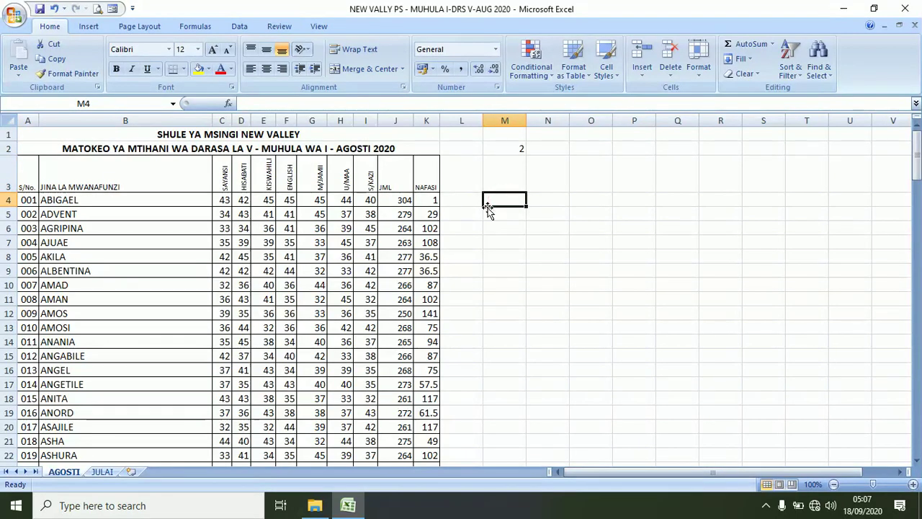
pyautogui.write('=')
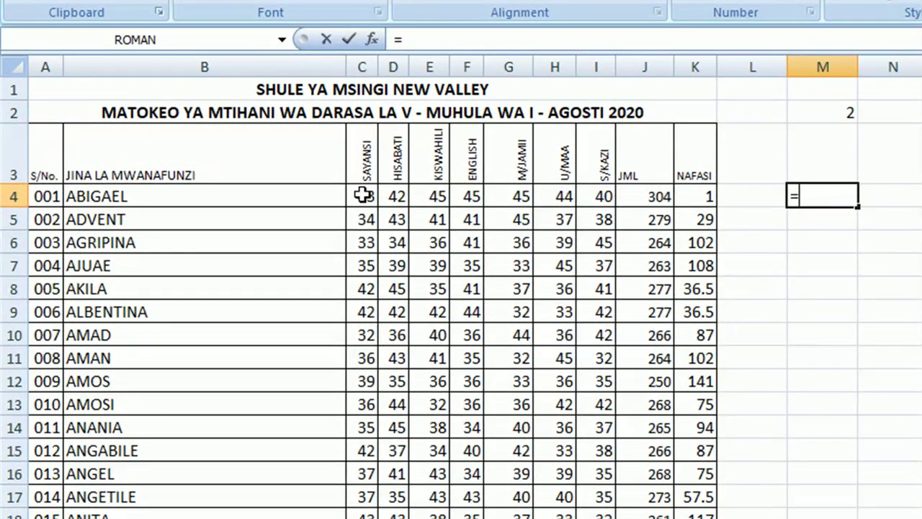
pyautogui.click(362, 195)
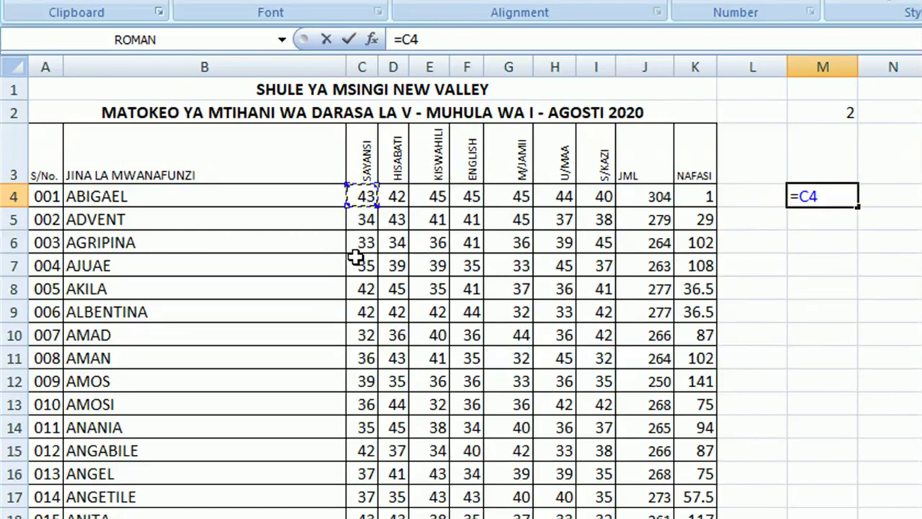
pyautogui.write('*')
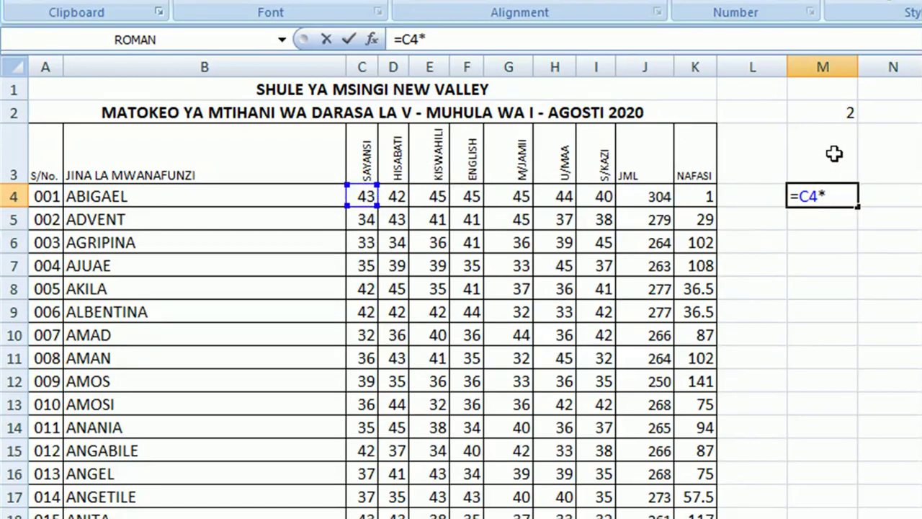
pyautogui.click(848, 113)
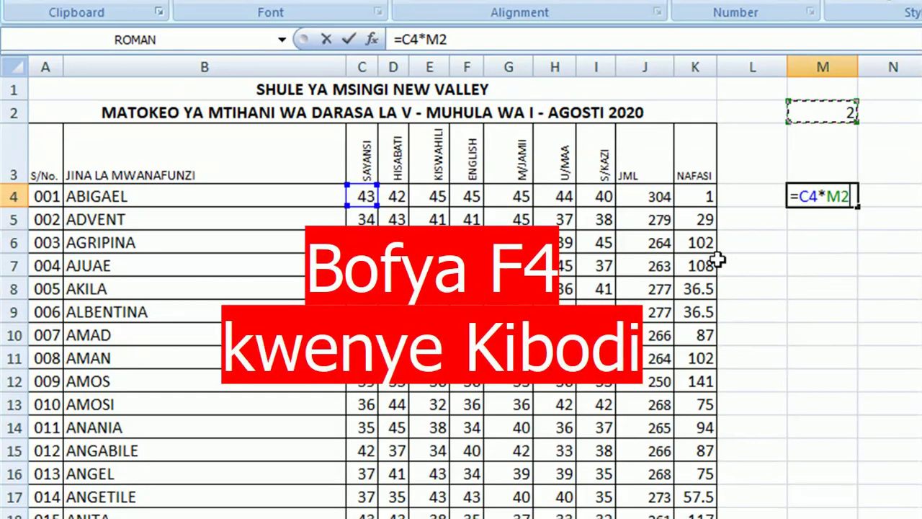
pyautogui.press('F4')
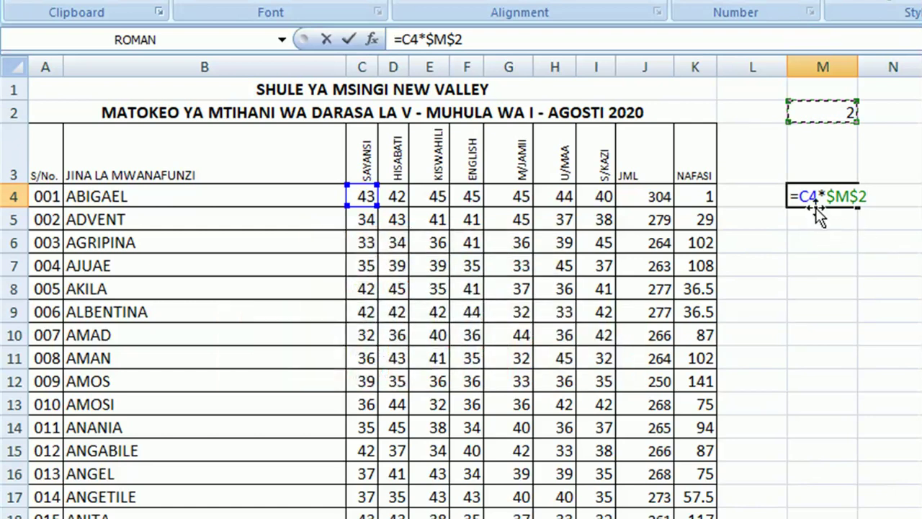
pyautogui.press('Return')
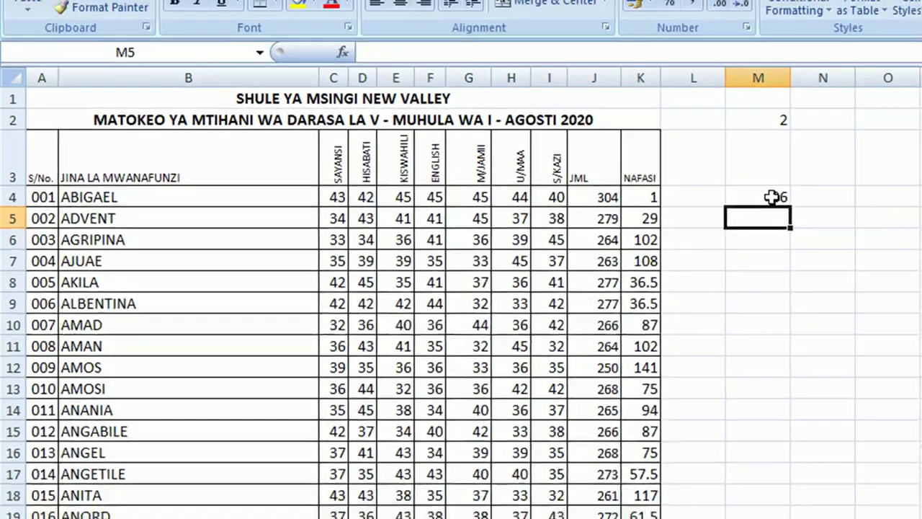
pyautogui.click(764, 165)
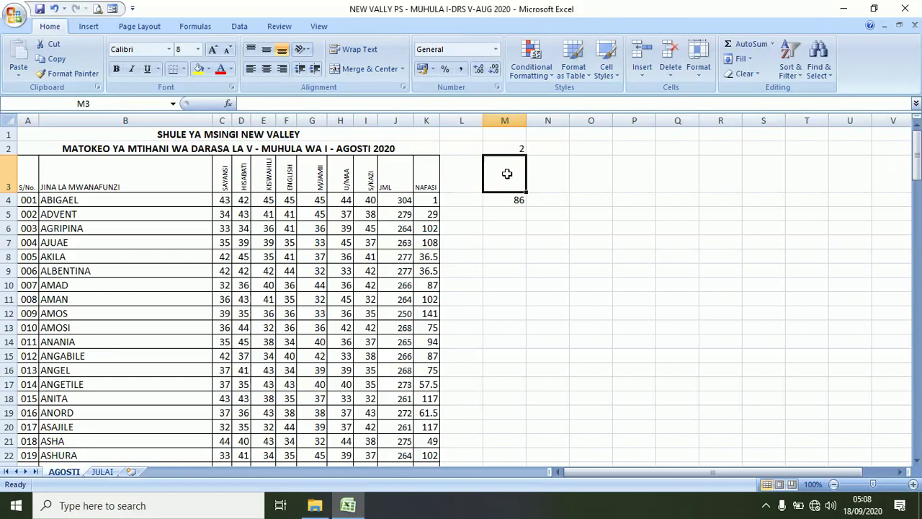
# Link M3 to heading C3 and fill it across to S3, showing SAYANSI through S/KAZI.
pyautogui.write('=')
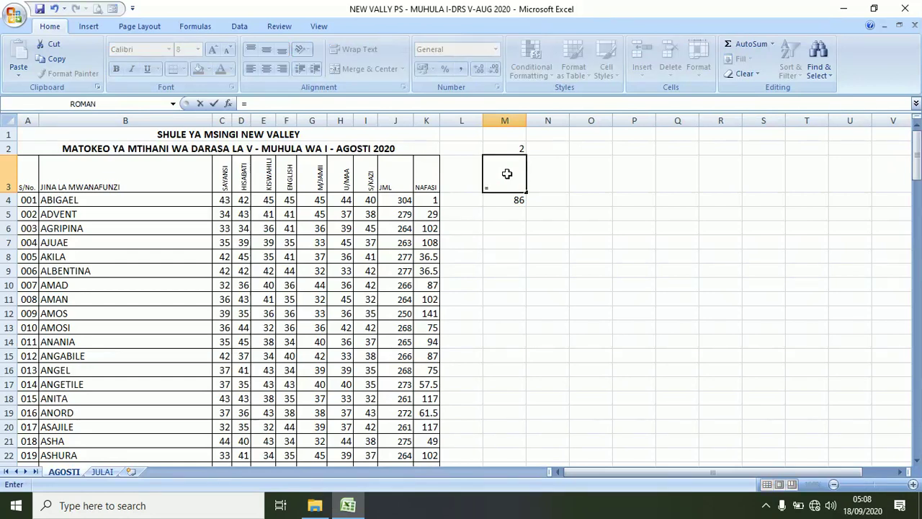
pyautogui.click(225, 180)
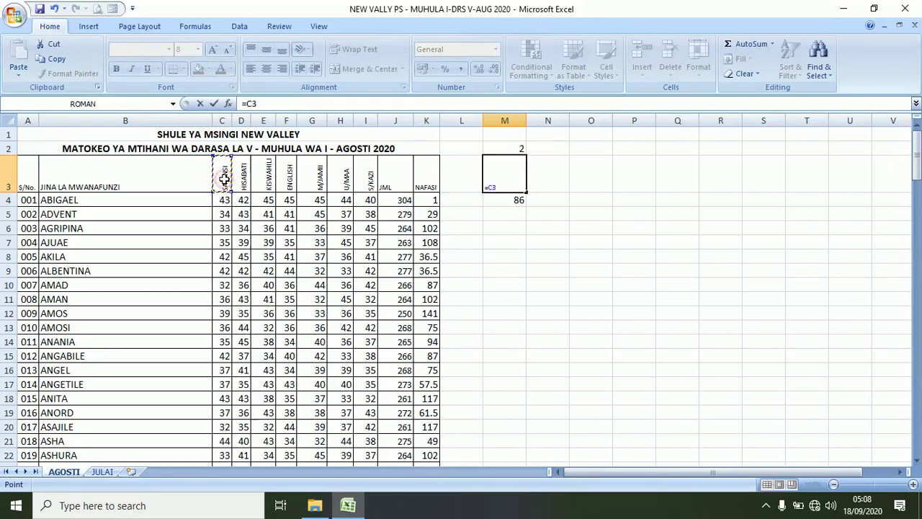
pyautogui.press('Return')
pyautogui.click(497, 179)
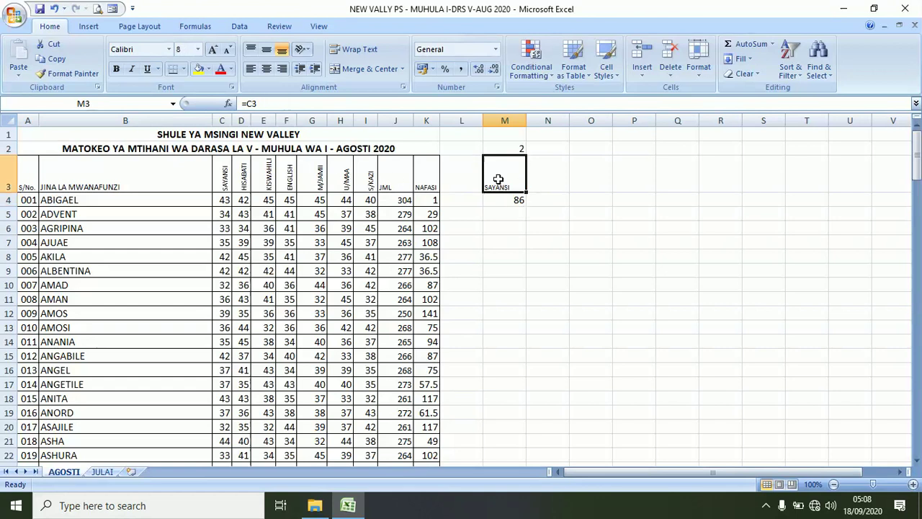
pyautogui.moveTo(530, 193); pyautogui.dragTo(741, 193)
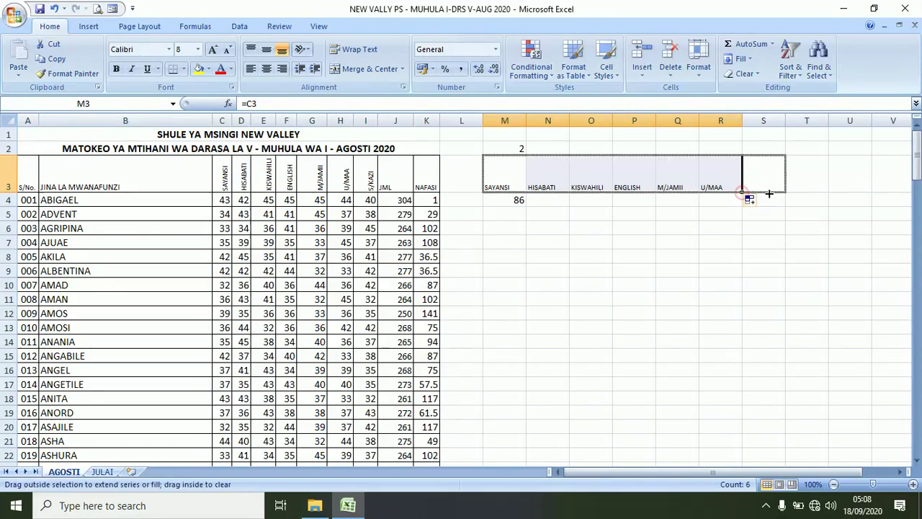
pyautogui.moveTo(741, 193); pyautogui.dragTo(765, 194)
# Copy ABIGAEL's doubling formula across M4:S4 (86, 84, 90, 90, 90, 88, 80).
pyautogui.click(587, 176)
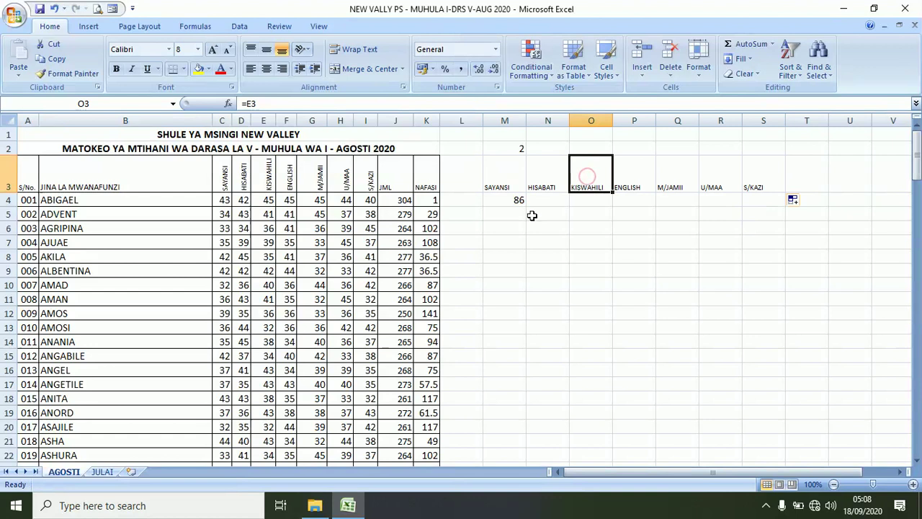
pyautogui.click(510, 200)
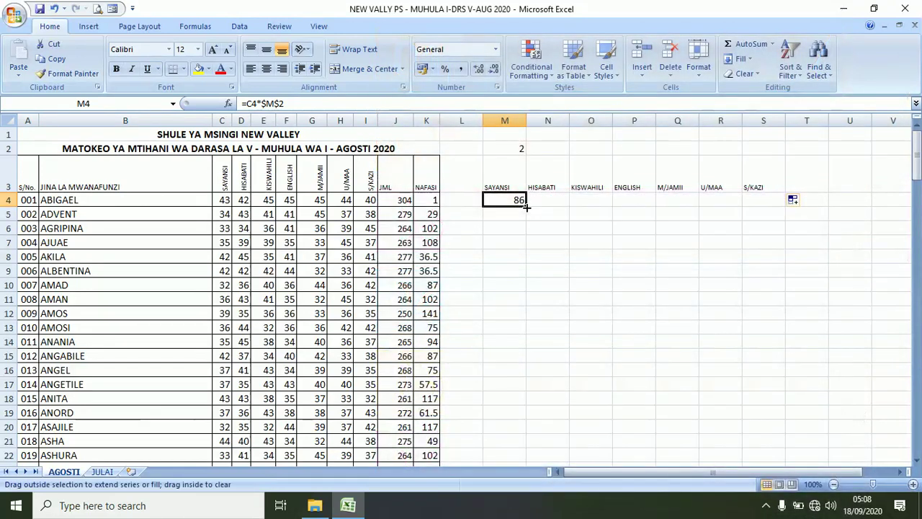
pyautogui.moveTo(526, 206); pyautogui.dragTo(765, 209)
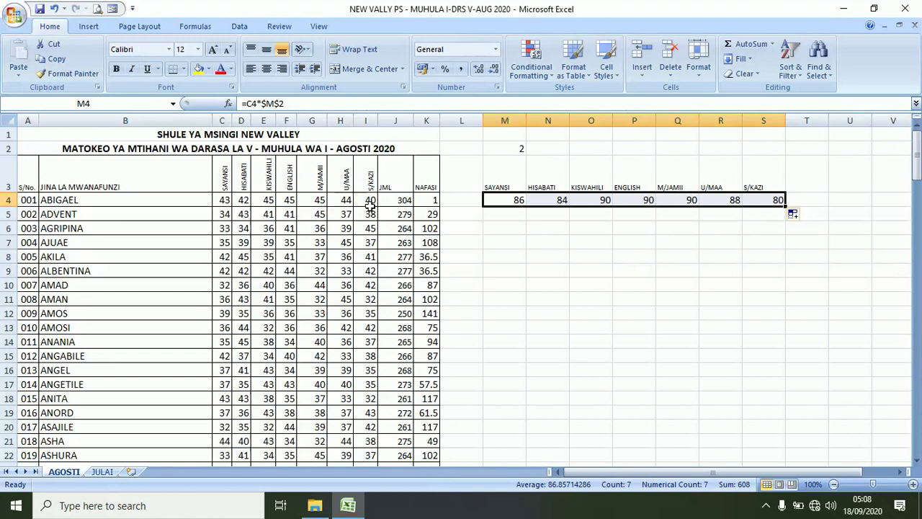
# Fill the M4:S4 doubling formulas down through the pupil rows to row 148.
pyautogui.moveTo(788, 208); pyautogui.dragTo(789, 515)
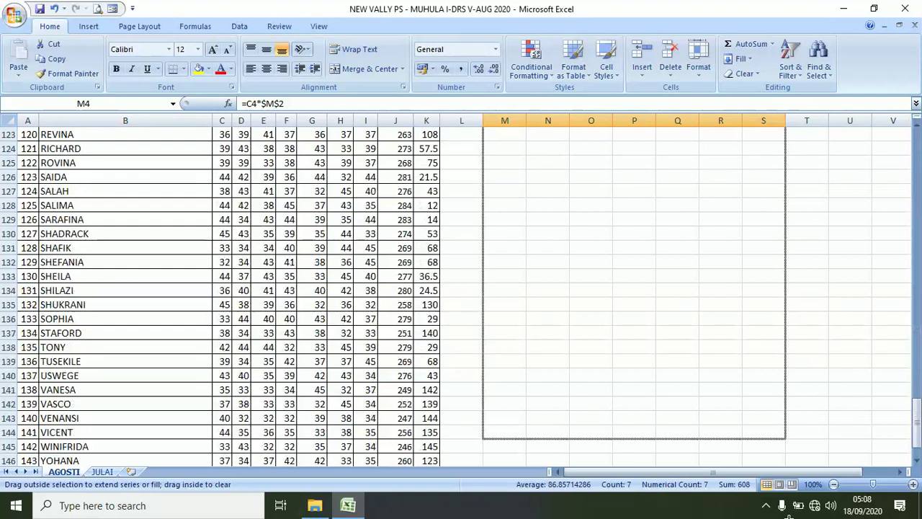
pyautogui.moveTo(788, 514); pyautogui.dragTo(792, 428)
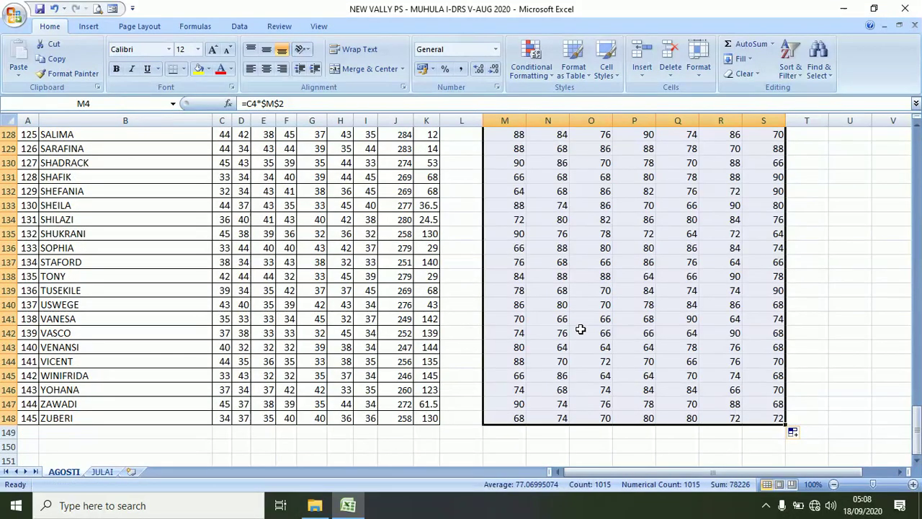
pyautogui.moveTo(915, 424); pyautogui.dragTo(914, 137)
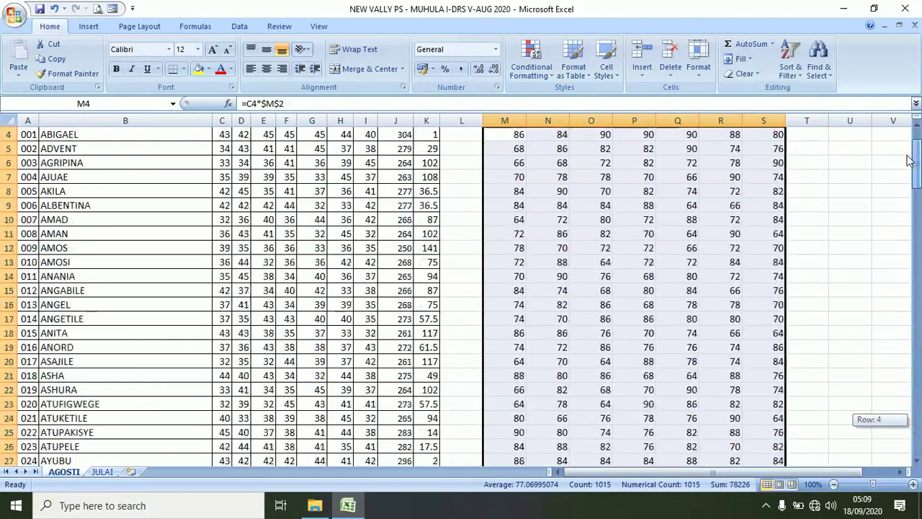
# Apply All Borders to the doubled marks block and copy it.
pyautogui.click(184, 70)
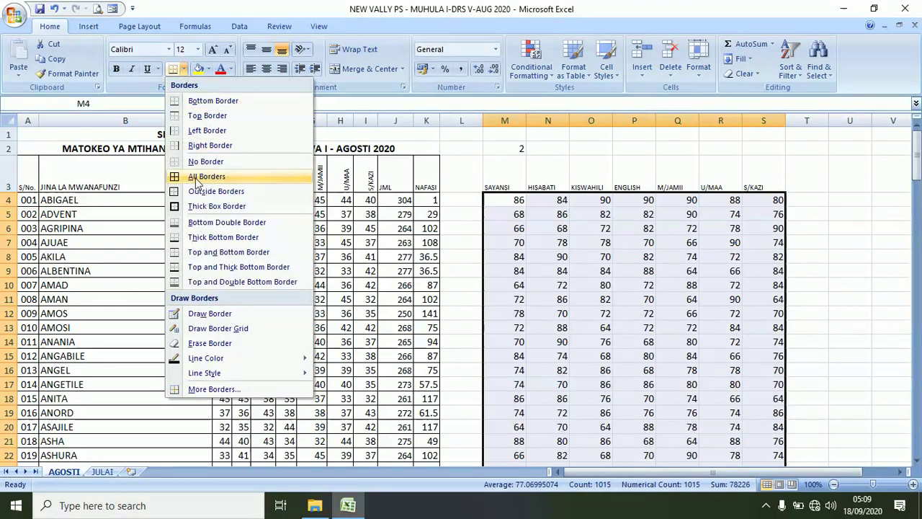
pyautogui.click(195, 180)
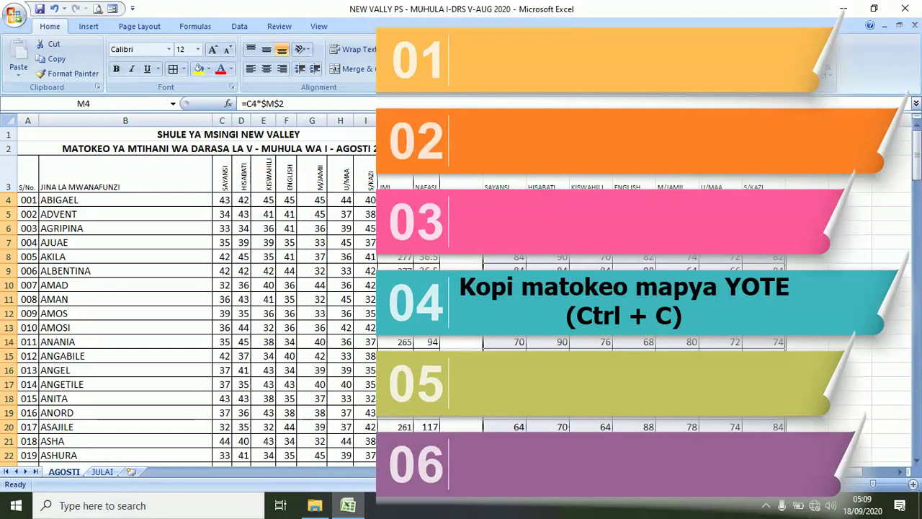
pyautogui.hotkey('ctrl', 'c')
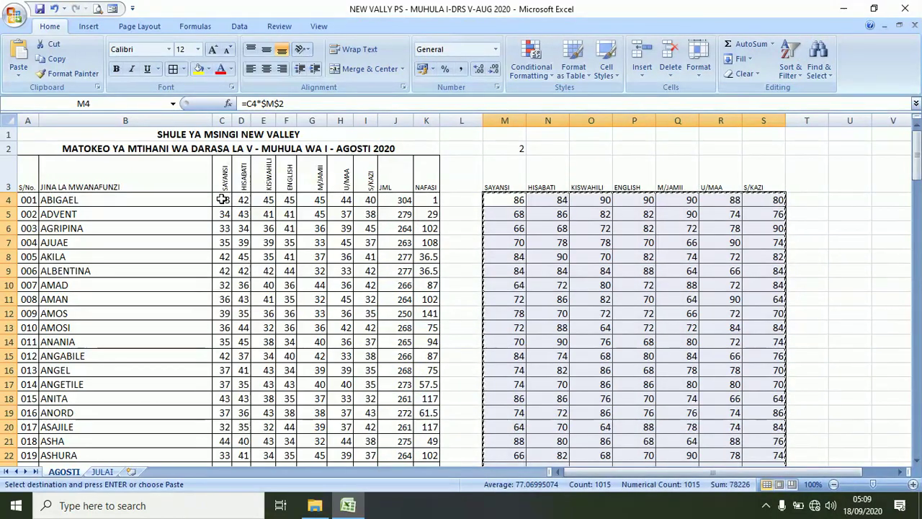
pyautogui.click(222, 199)
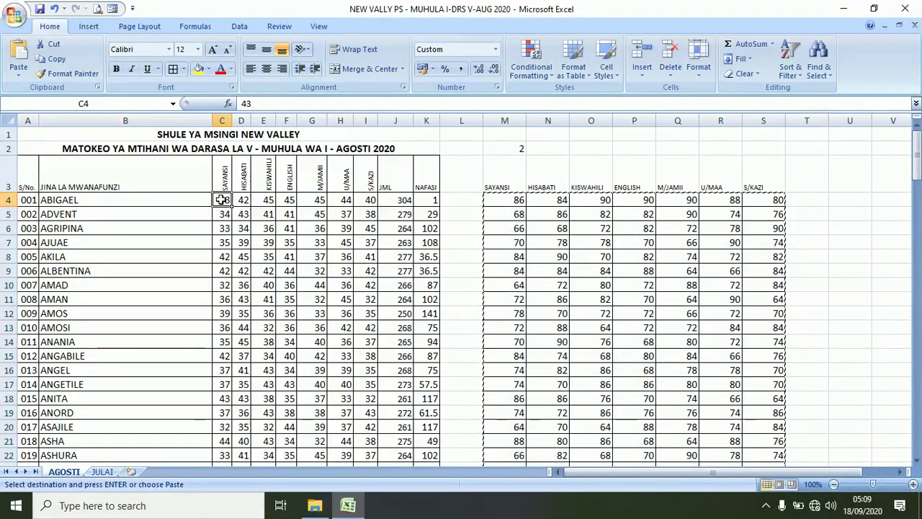
# Paste the doubled marks into C4 as values only, then select helper columns M–S.
pyautogui.rightClick(222, 200)
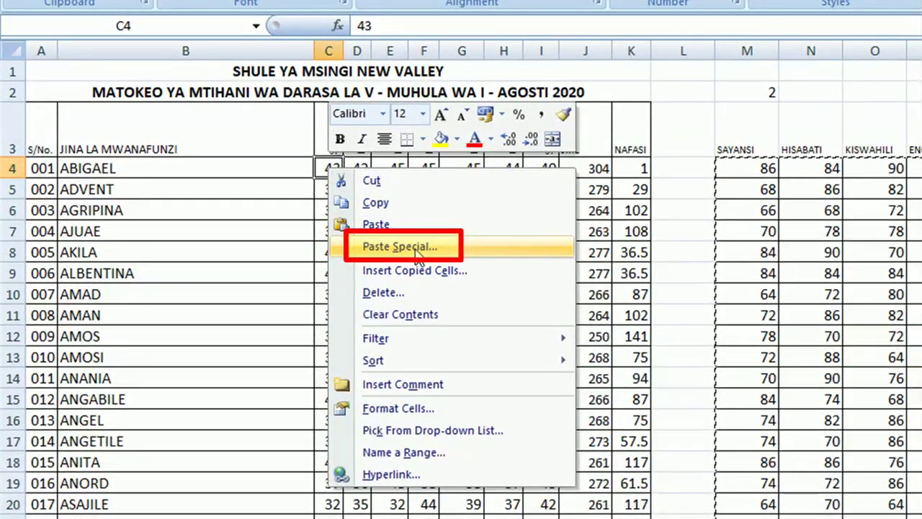
pyautogui.click(415, 248)
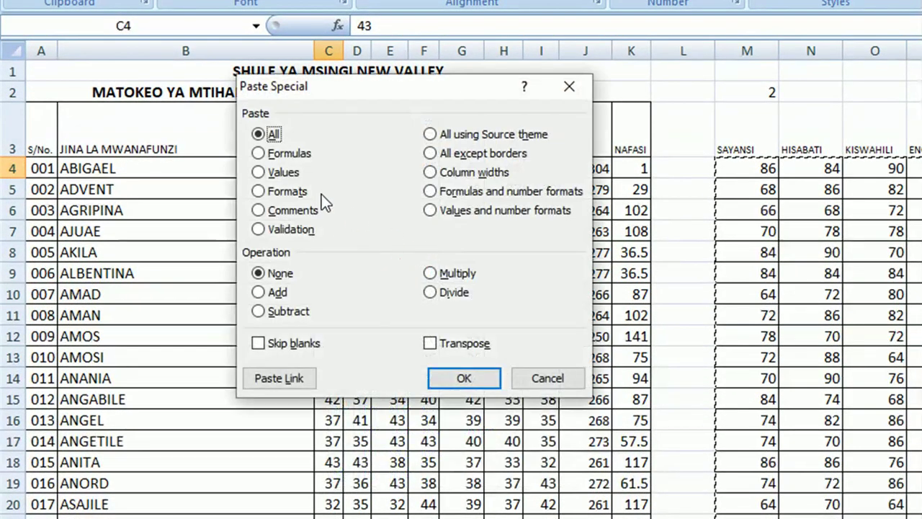
pyautogui.click(281, 175)
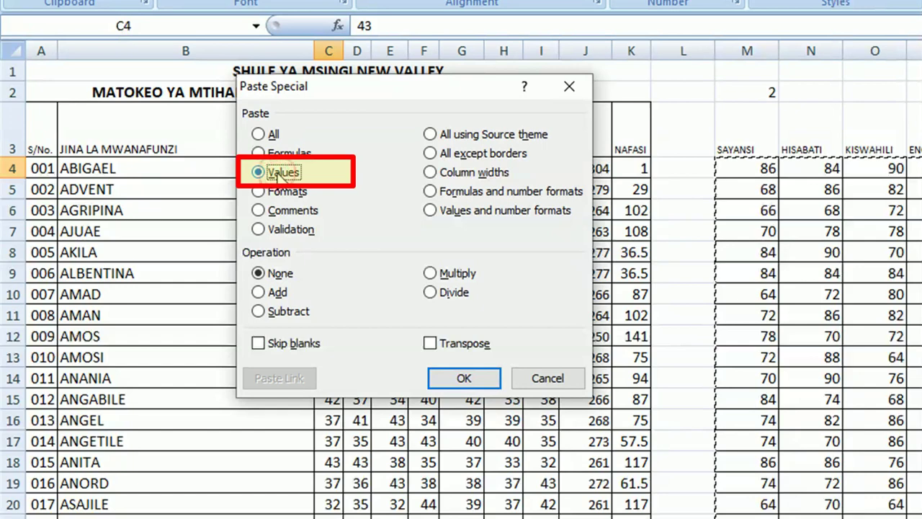
pyautogui.click(489, 379)
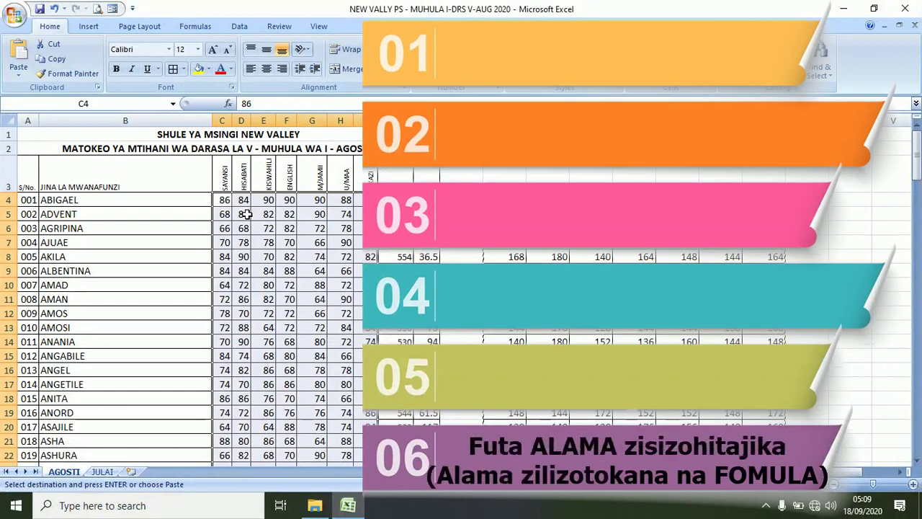
pyautogui.click(468, 271)
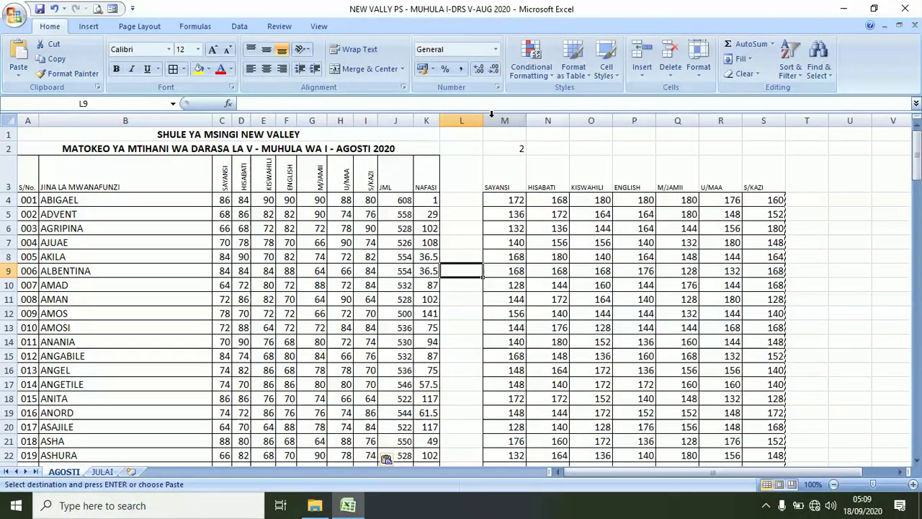
pyautogui.moveTo(493, 120); pyautogui.dragTo(779, 117)
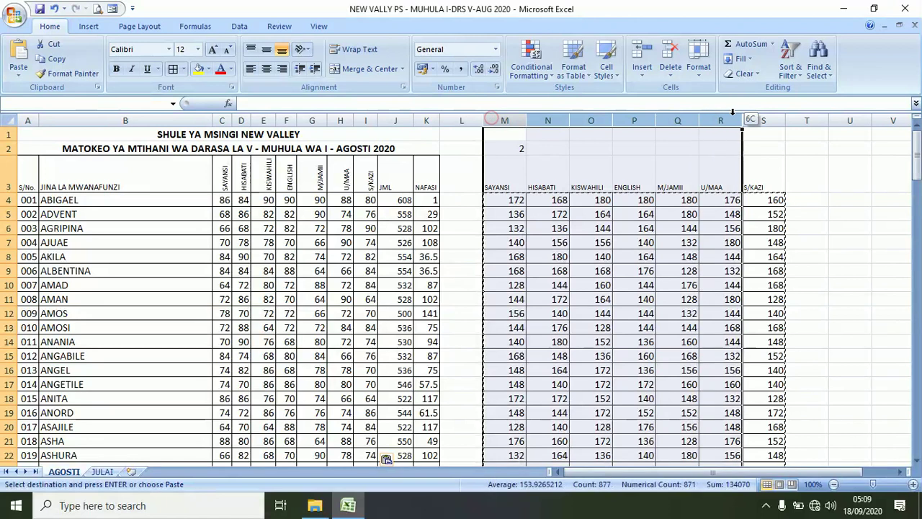
# Delete the selected helper columns M through S from the AGOSTI sheet.
pyautogui.rightClick(674, 121)
pyautogui.click(708, 204)
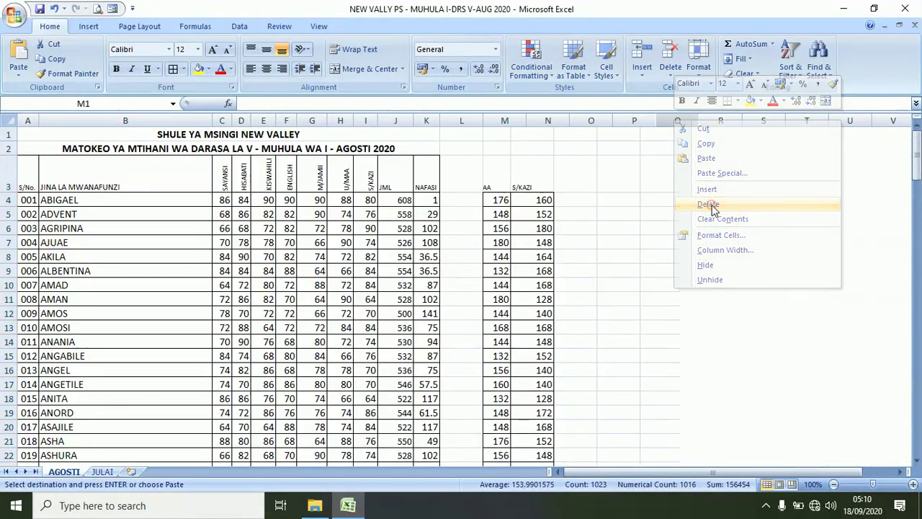
pyautogui.click(488, 219)
pyautogui.click(489, 219)
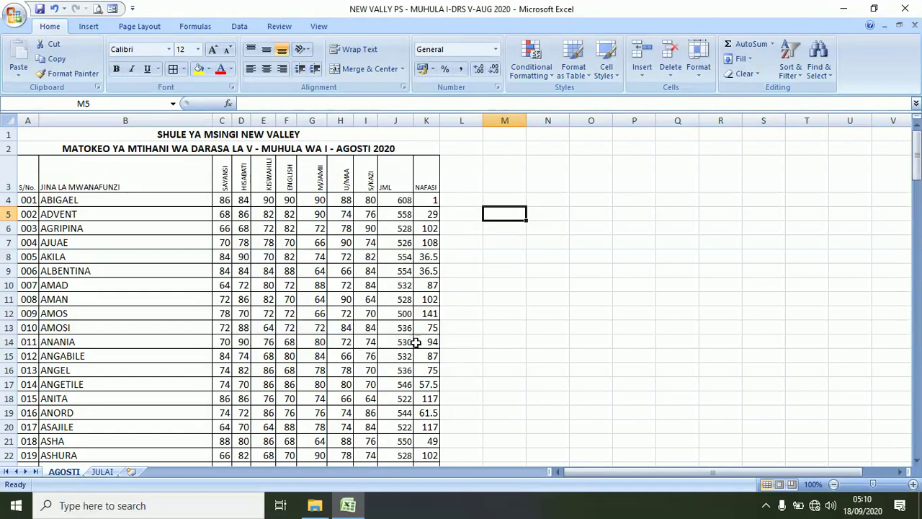
# Scroll through AGOSTI to check the doubled marks, then save the workbook.
pyautogui.scroll(-1, 416, 341)
pyautogui.scroll(-2, 416, 342)
pyautogui.scroll(-1, 415, 344)
pyautogui.scroll(-1, 416, 344)
pyautogui.scroll(-2, 416, 343)
pyautogui.scroll(-3, 415, 344)
pyautogui.scroll(-3, 415, 343)
pyautogui.scroll(-6, 414, 341)
pyautogui.scroll(-3, 411, 339)
pyautogui.scroll(-3, 410, 336)
pyautogui.scroll(-3, 410, 336)
pyautogui.scroll(-3, 411, 335)
pyautogui.scroll(-3, 411, 334)
pyautogui.scroll(-3, 411, 333)
pyautogui.scroll(-6, 409, 330)
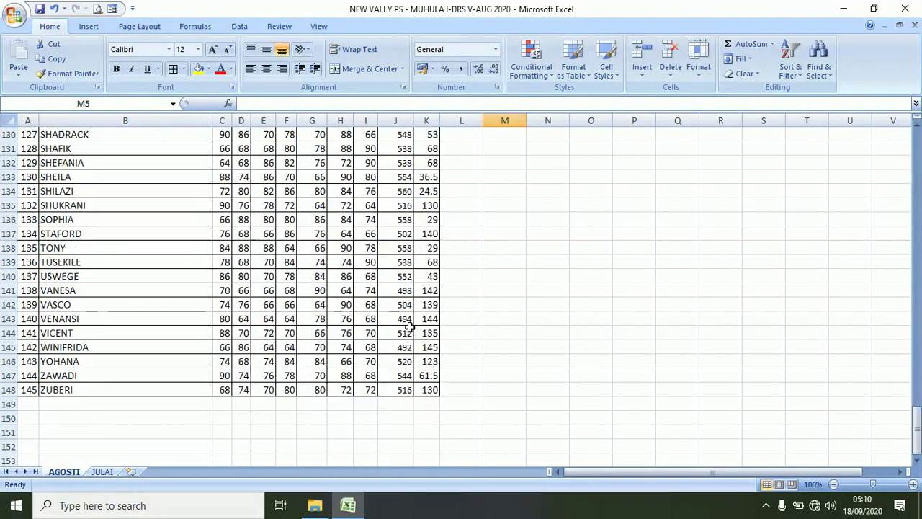
pyautogui.scroll(6, 409, 328)
pyautogui.scroll(6, 408, 324)
pyautogui.scroll(8, 409, 318)
pyautogui.scroll(7, 409, 315)
pyautogui.scroll(7, 409, 313)
pyautogui.scroll(7, 409, 310)
pyautogui.scroll(3, 409, 307)
pyautogui.click(39, 10)
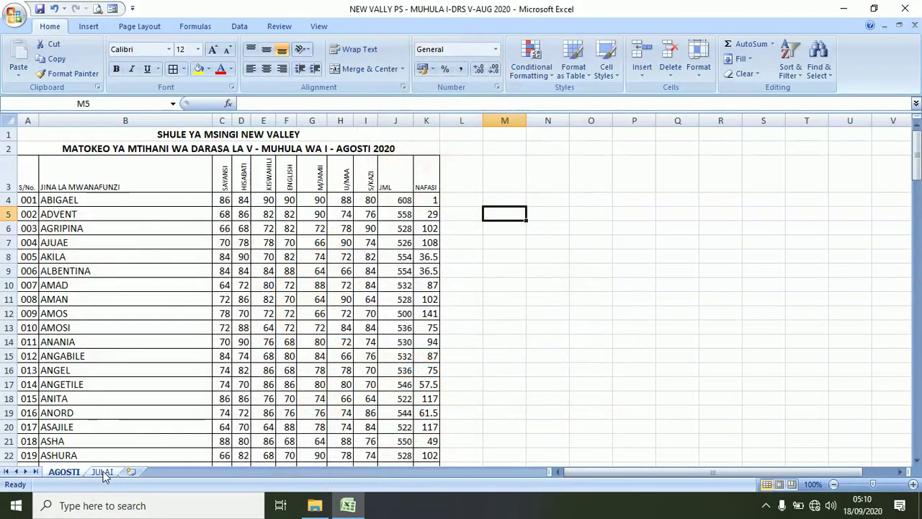
pyautogui.click(103, 472)
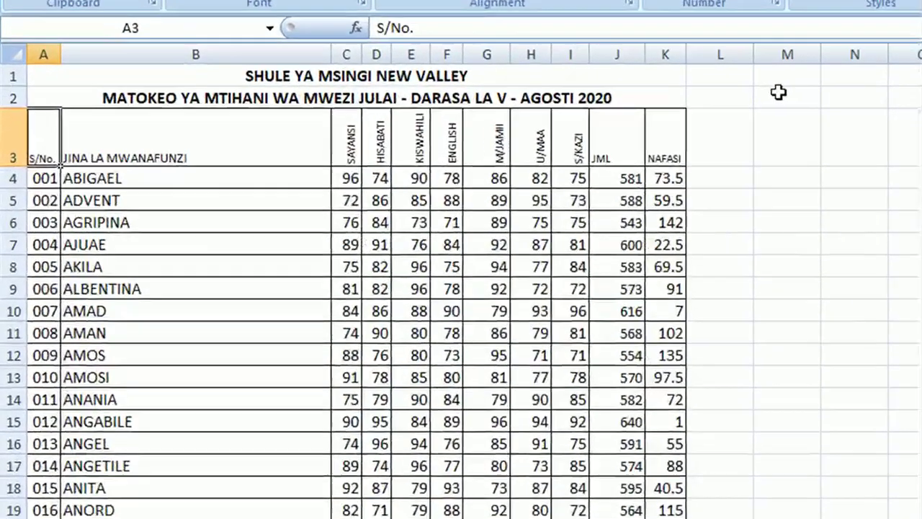
# Enter the multiplier 2 in cell M2 of the JULAI sheet.
pyautogui.click(504, 148)
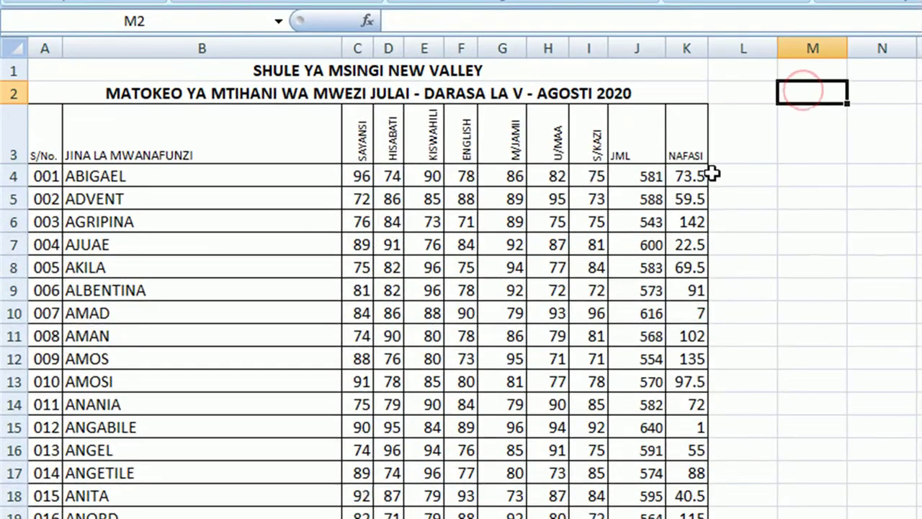
pyautogui.write('2')
pyautogui.press('Return')
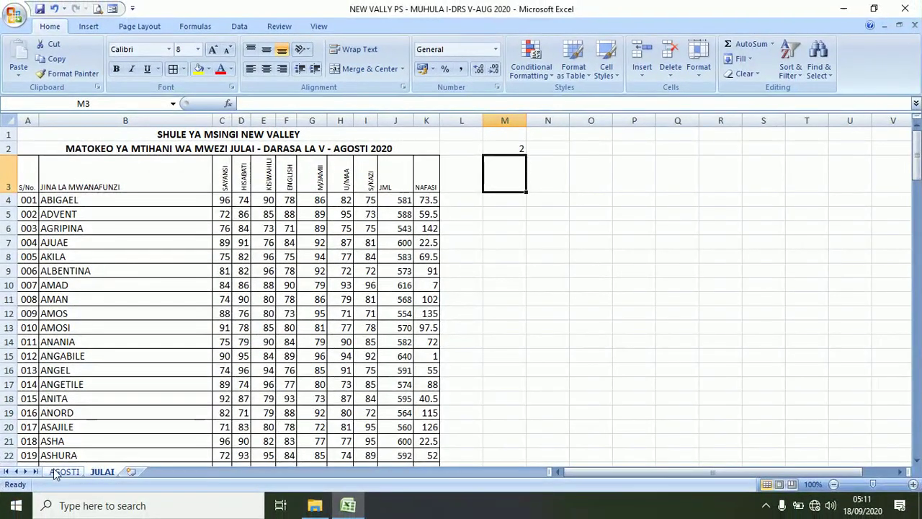
pyautogui.click(64, 472)
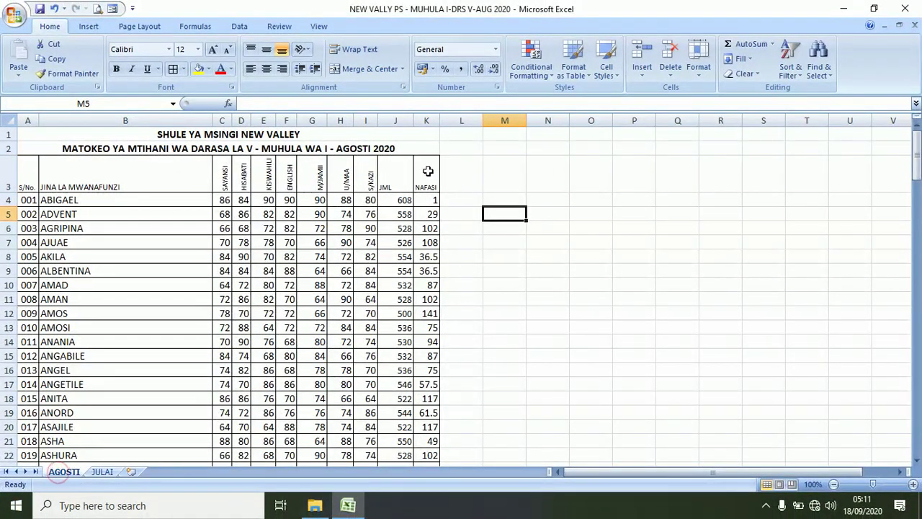
pyautogui.click(102, 472)
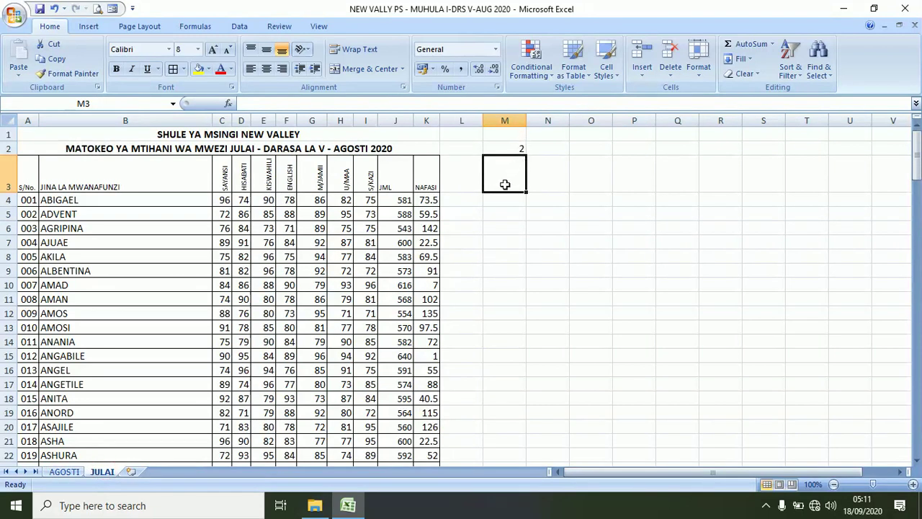
# Link M3 to heading C3 and fill it across to R3 (SAYANSI through U/MAA).
pyautogui.write('=')
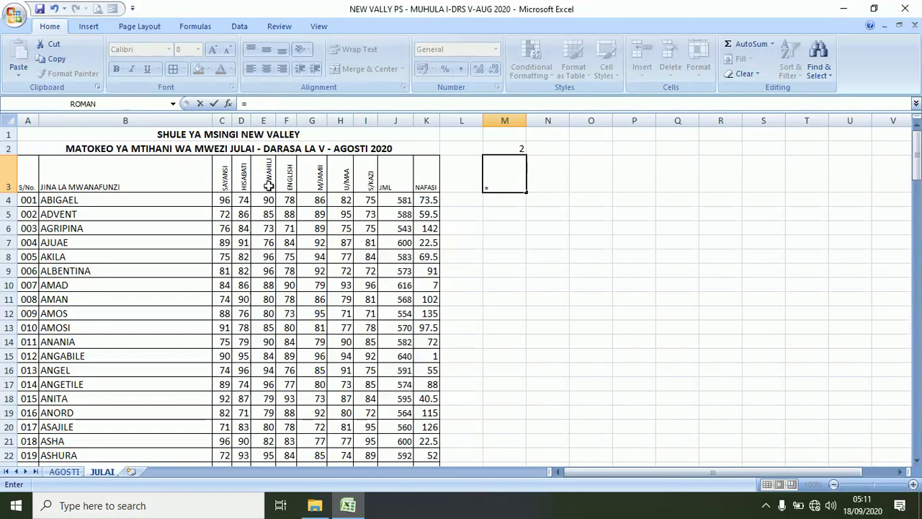
pyautogui.click(225, 183)
pyautogui.press('Return')
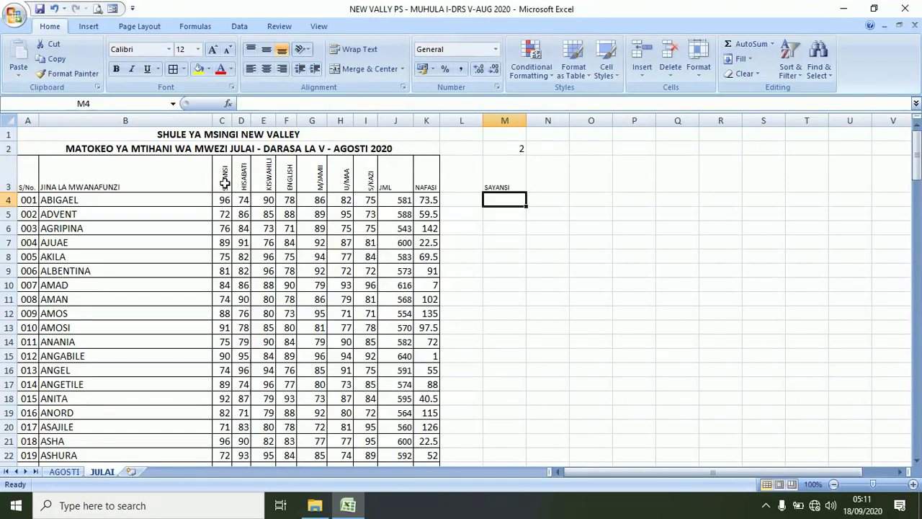
pyautogui.click(496, 179)
pyautogui.moveTo(527, 192); pyautogui.dragTo(750, 186)
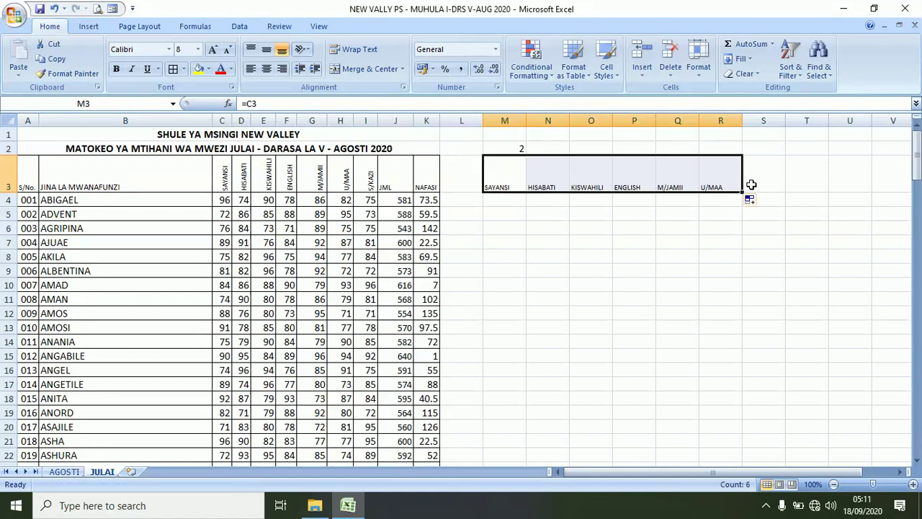
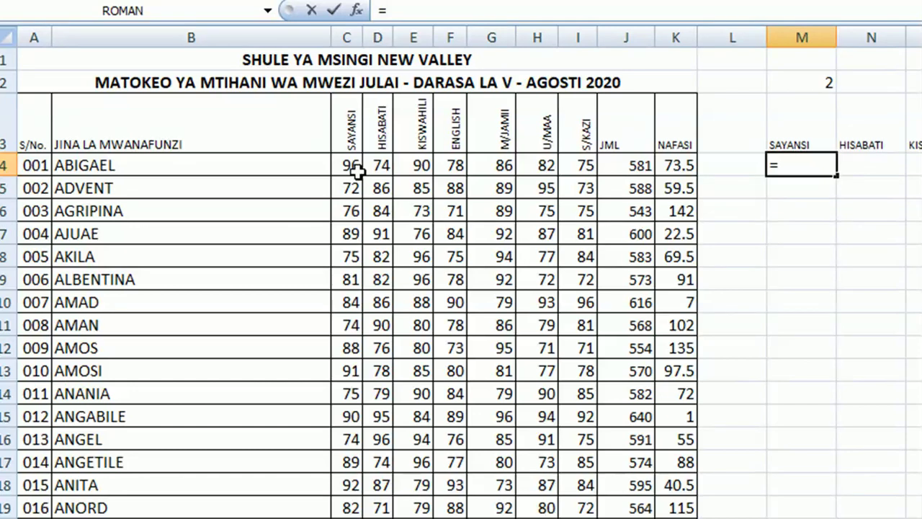
# Enter =C4/$M$2 in M4 so the SAYANSI score 96 is halved to 48.
pyautogui.click(353, 166)
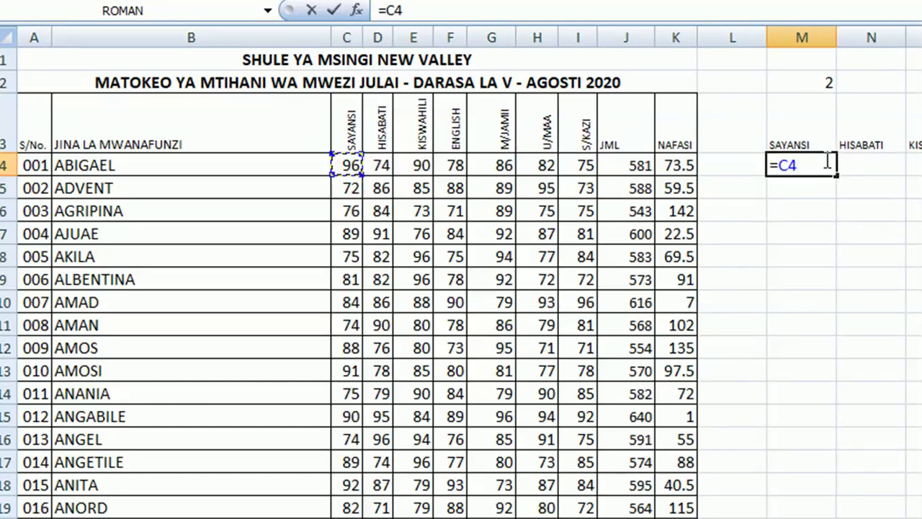
pyautogui.write('/')
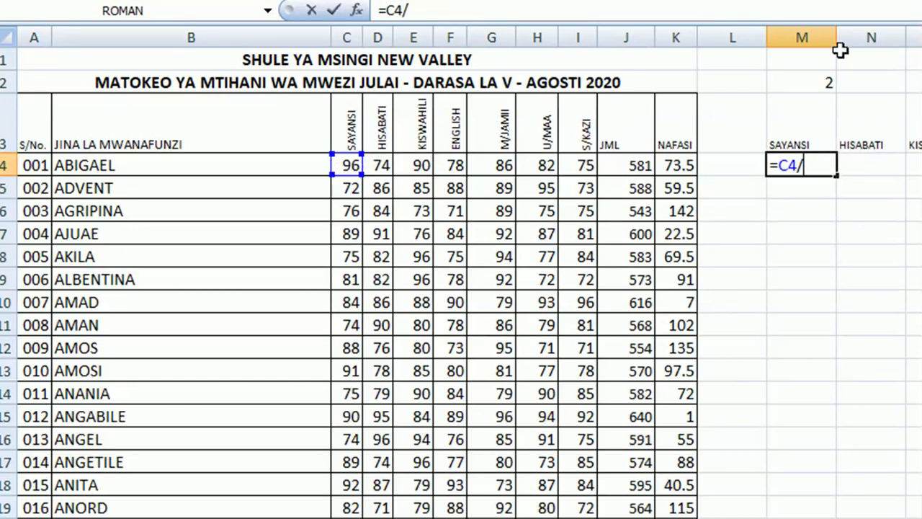
pyautogui.click(818, 82)
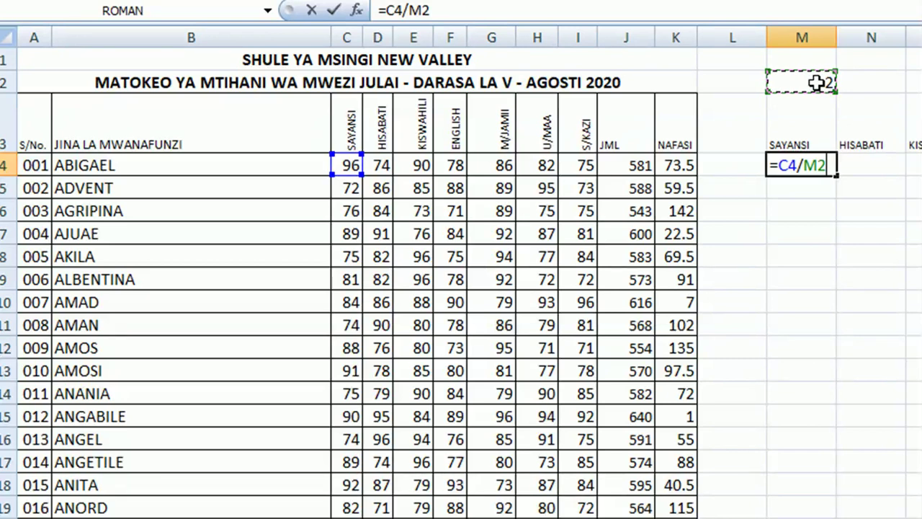
pyautogui.press('F4')
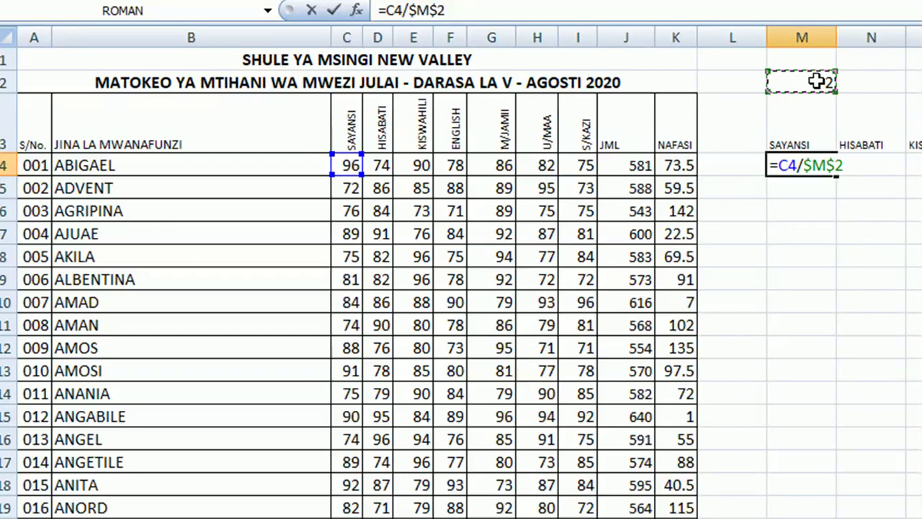
pyautogui.press('Return')
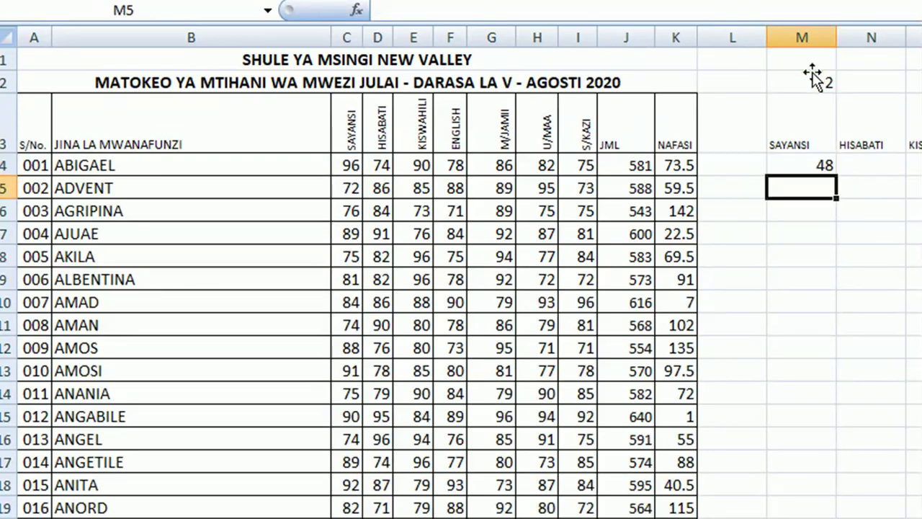
pyautogui.click(515, 200)
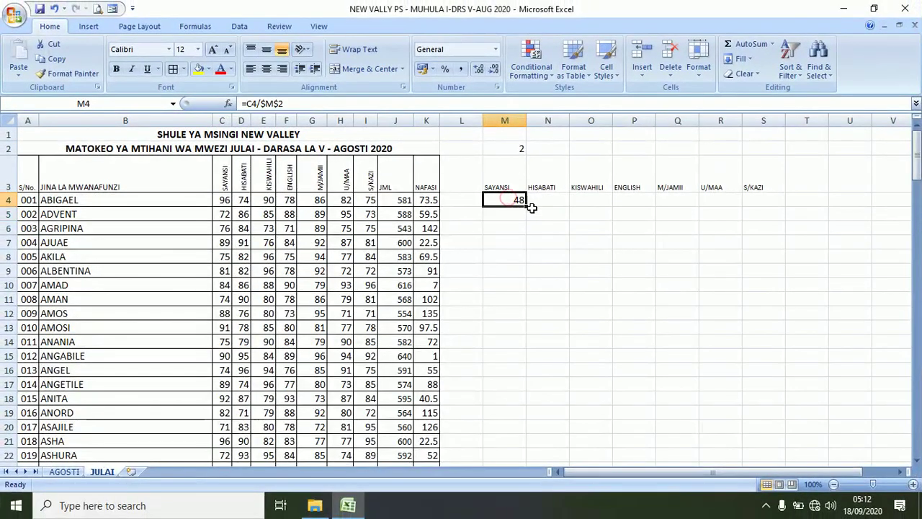
# Fill the M4 halving formula across to S4 and down to row 148, then apply All Borders.
pyautogui.moveTo(526, 205); pyautogui.dragTo(767, 206)
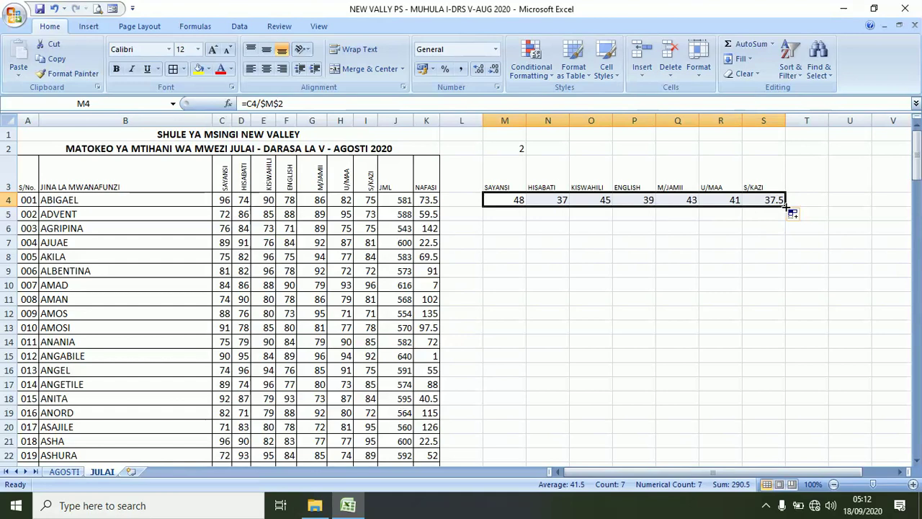
pyautogui.moveTo(786, 207); pyautogui.dragTo(773, 510)
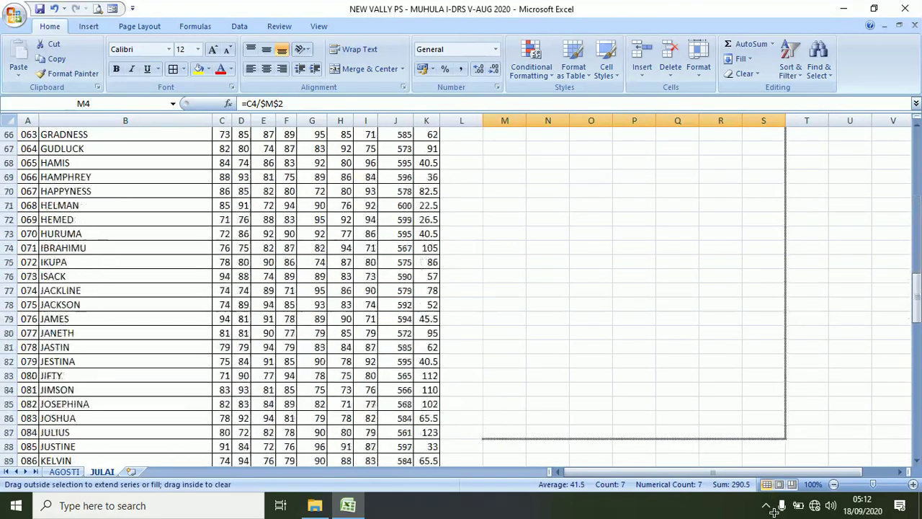
pyautogui.moveTo(773, 510); pyautogui.dragTo(781, 425)
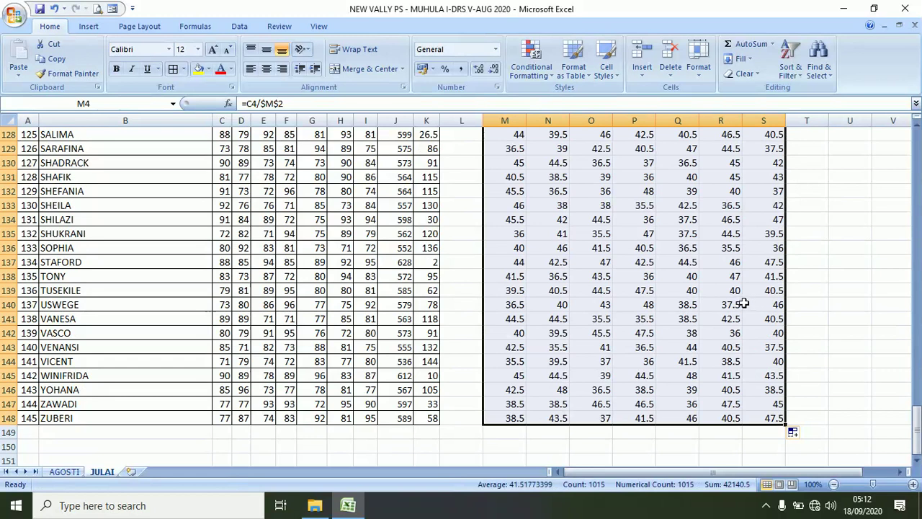
pyautogui.click(174, 69)
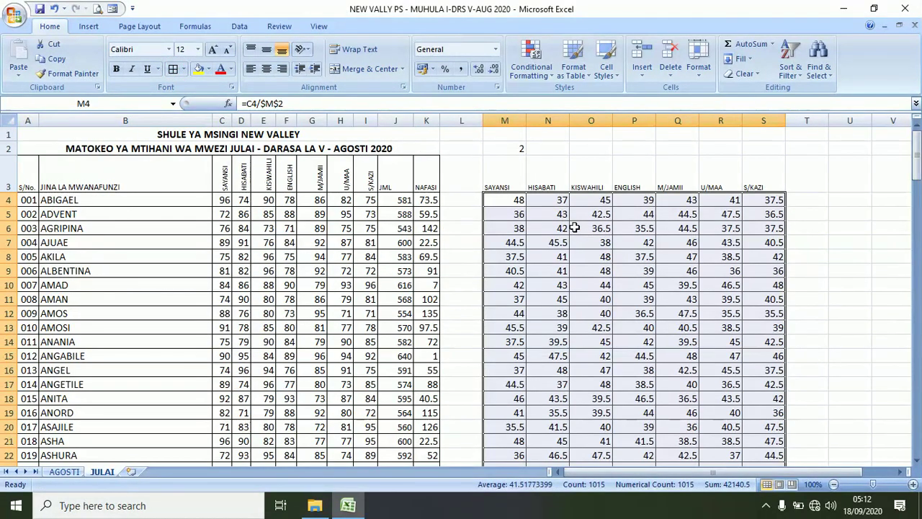
# Paste M4:S148 as values over columns C–I starting at C4, so C4 reads 48.
pyautogui.hotkey('ctrl', 'c')
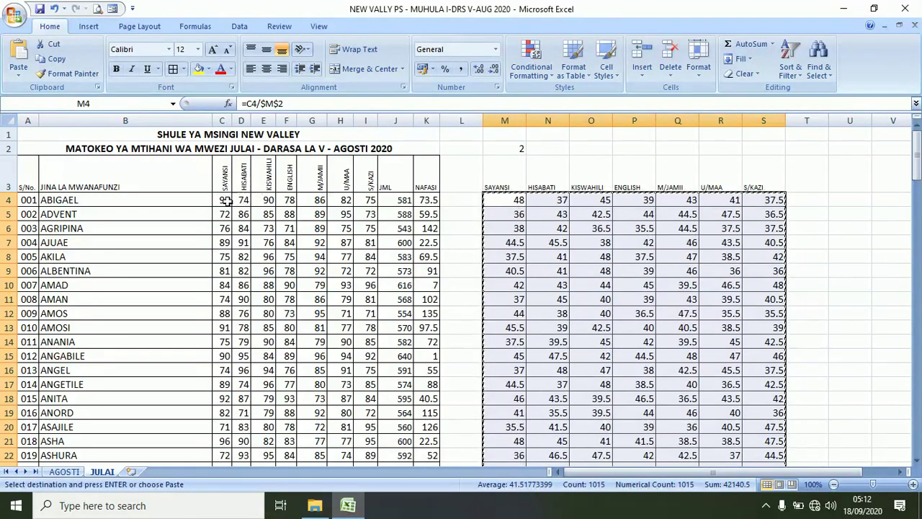
pyautogui.click(226, 202)
pyautogui.rightClick(228, 204)
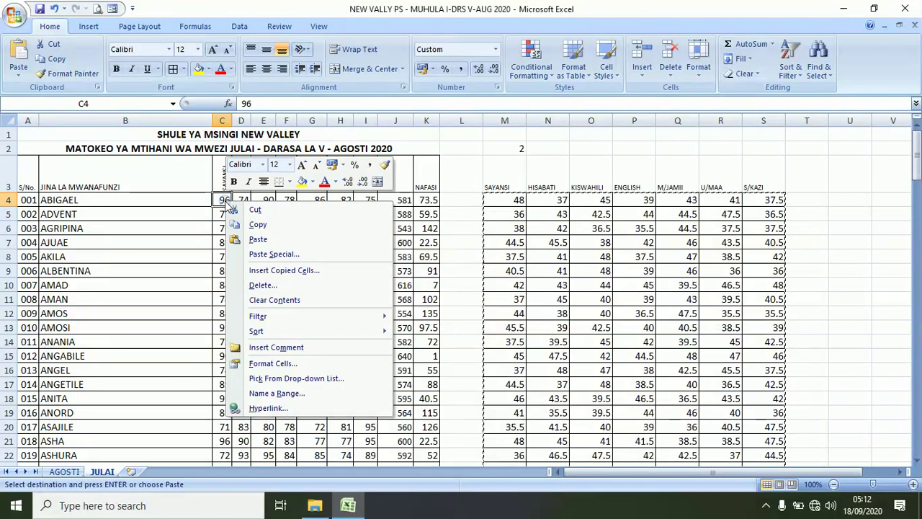
pyautogui.click(274, 255)
pyautogui.click(168, 202)
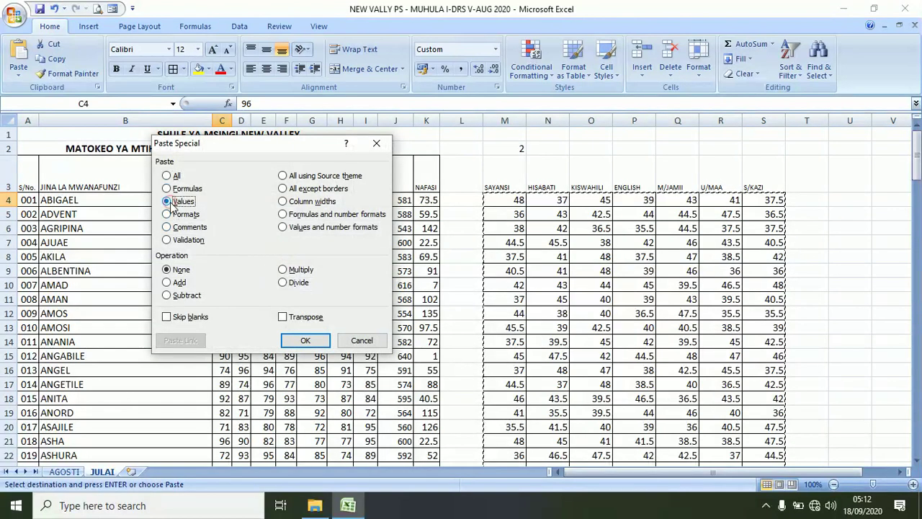
pyautogui.click(305, 340)
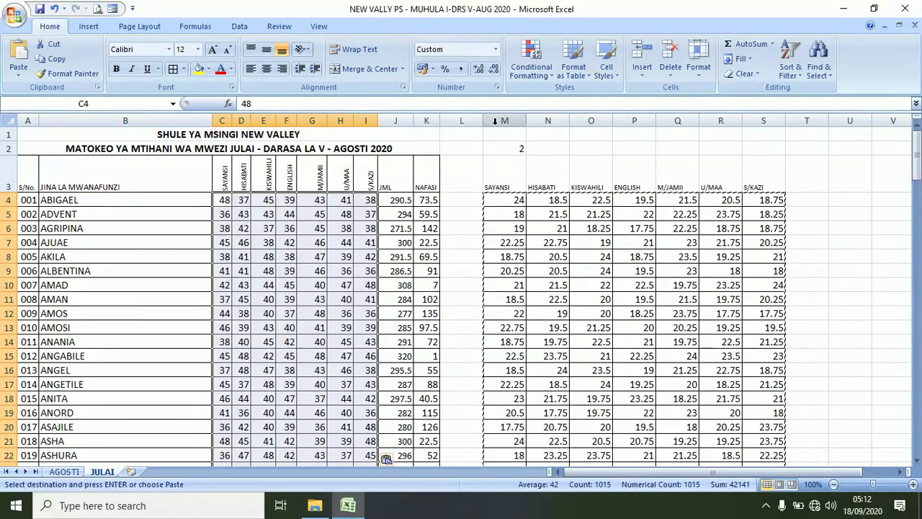
pyautogui.moveTo(504, 120); pyautogui.dragTo(784, 121)
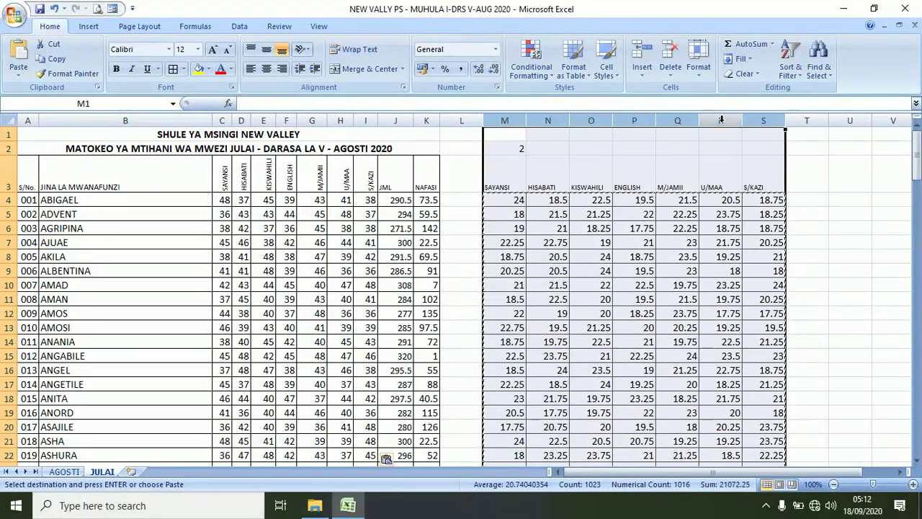
# Delete helper columns M through S, including the divisor 2, and return to C4.
pyautogui.rightClick(721, 120)
pyautogui.click(746, 207)
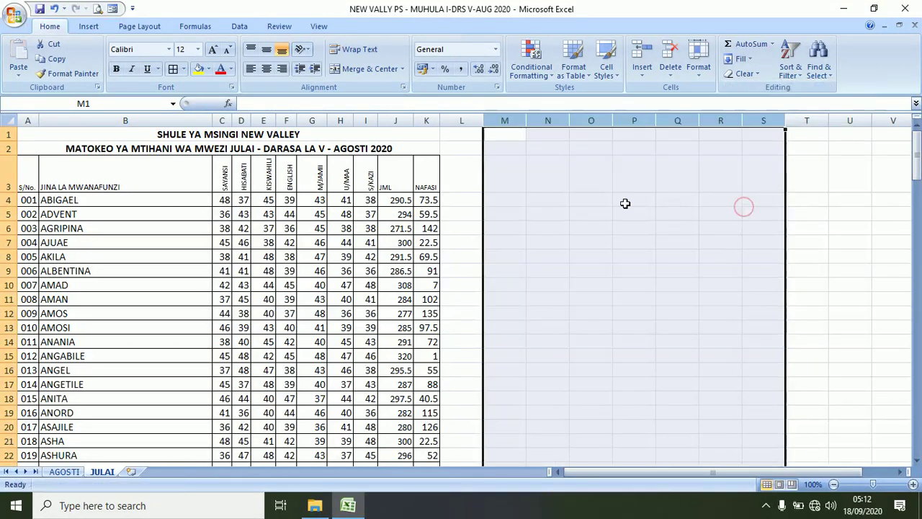
pyautogui.click(224, 199)
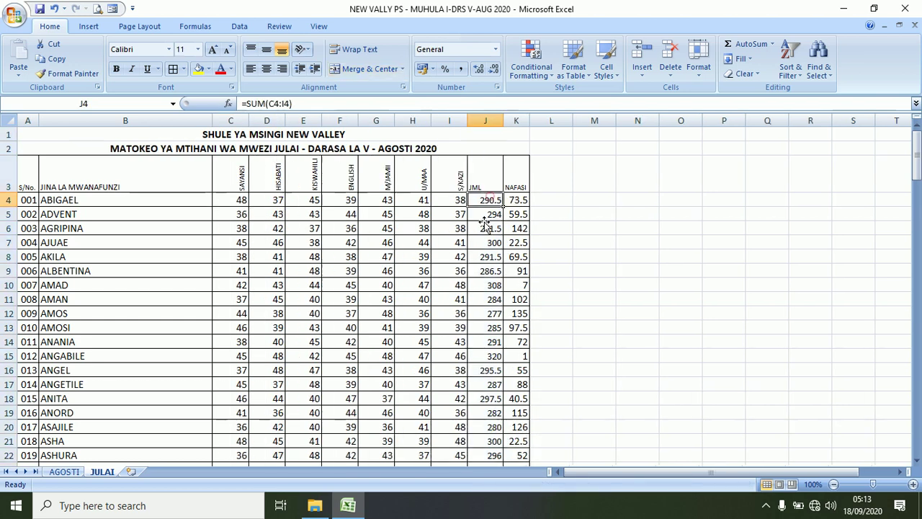
pyautogui.scroll(-4, 473, 294)
# Reduce the JML totals in J4:J148 to whole numbers using Decrease Decimal.
pyautogui.scroll(-5, 473, 294)
pyautogui.scroll(-8, 473, 294)
pyautogui.scroll(-9, 472, 303)
pyautogui.scroll(-6, 471, 308)
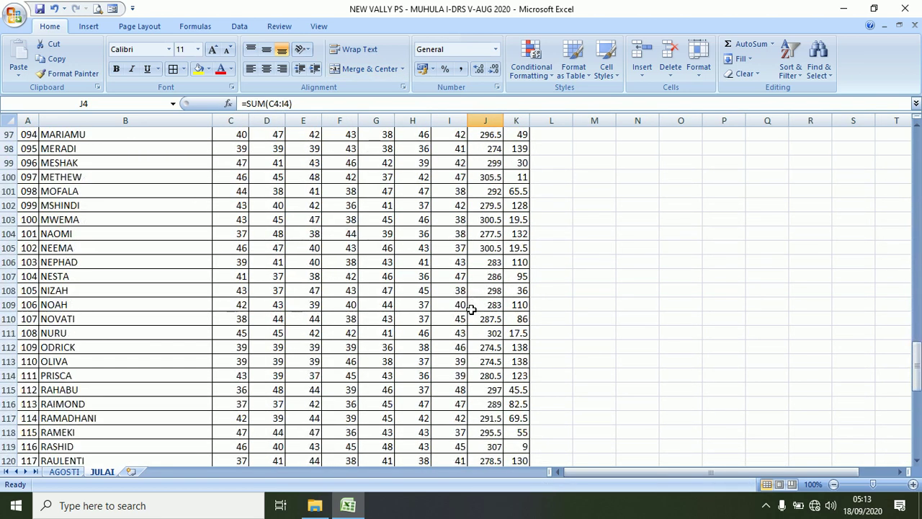
pyautogui.scroll(-14, 497, 263)
pyautogui.keyDown('shift'); pyautogui.click(497, 262); pyautogui.keyUp('shift')
pyautogui.click(493, 68)
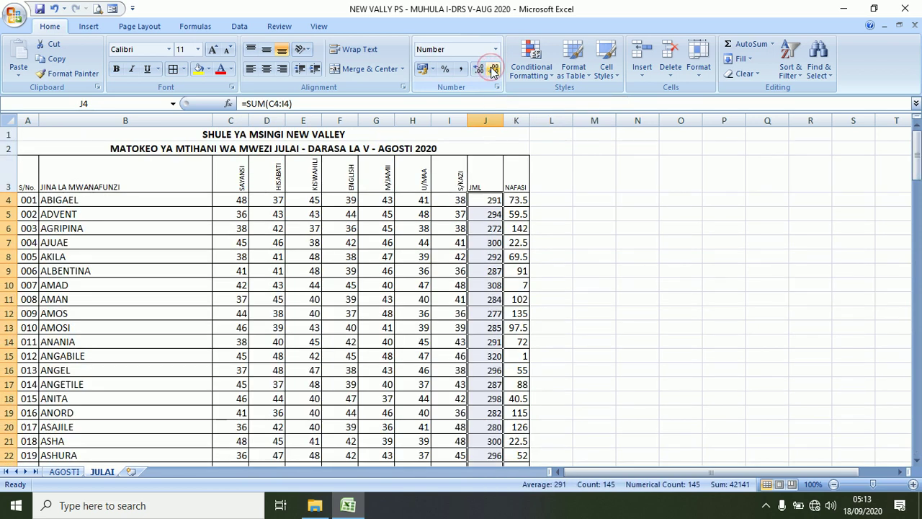
pyautogui.click(230, 200)
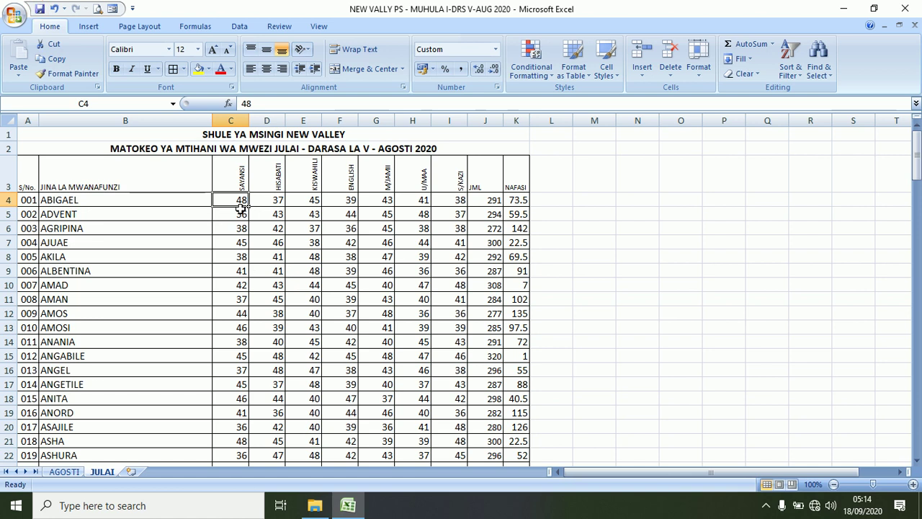
pyautogui.click(65, 472)
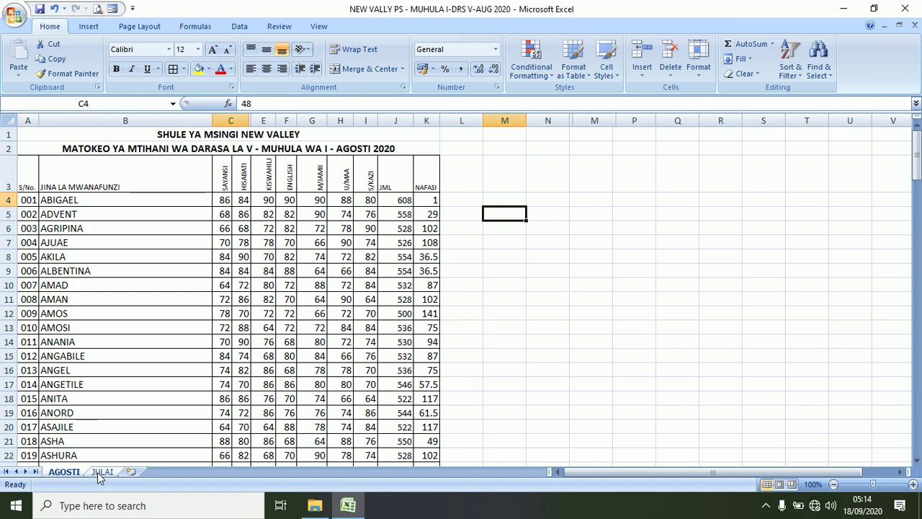
# Switch to JULAI and back to AGOSTI to compare its full marks, e.g. SAYANSI 86.
pyautogui.click(102, 472)
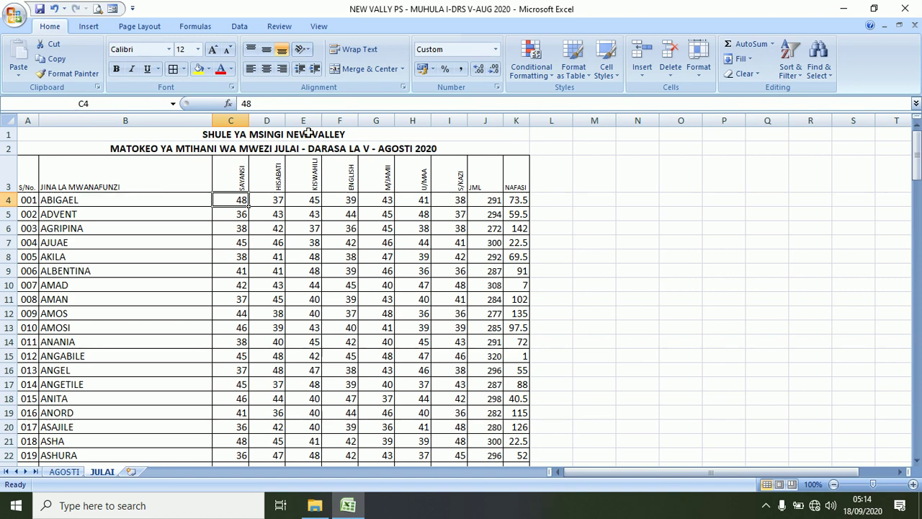
pyautogui.click(68, 472)
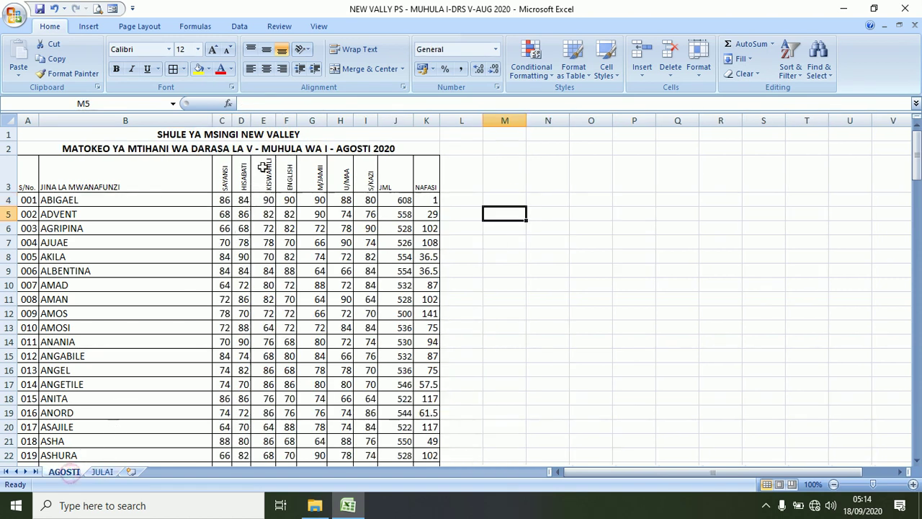